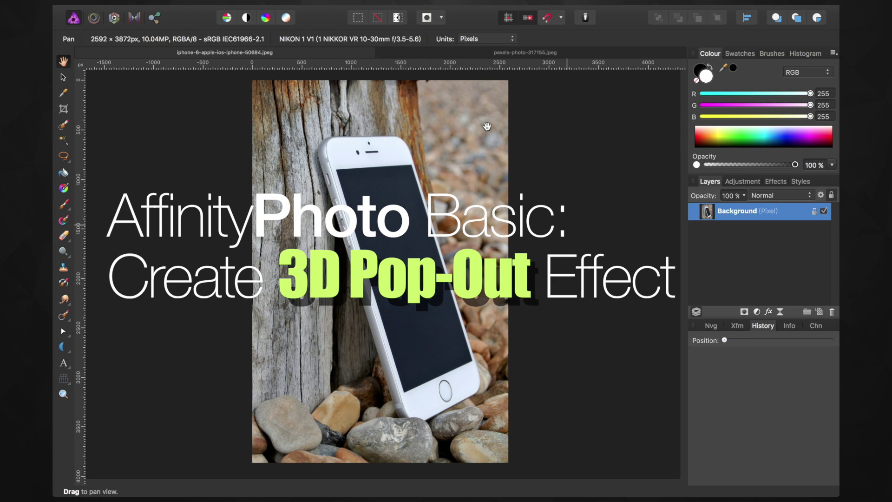
Step: Duplicate the phone photo layer and name the copy BG
key("ctrl+j")
double_click(730, 210)
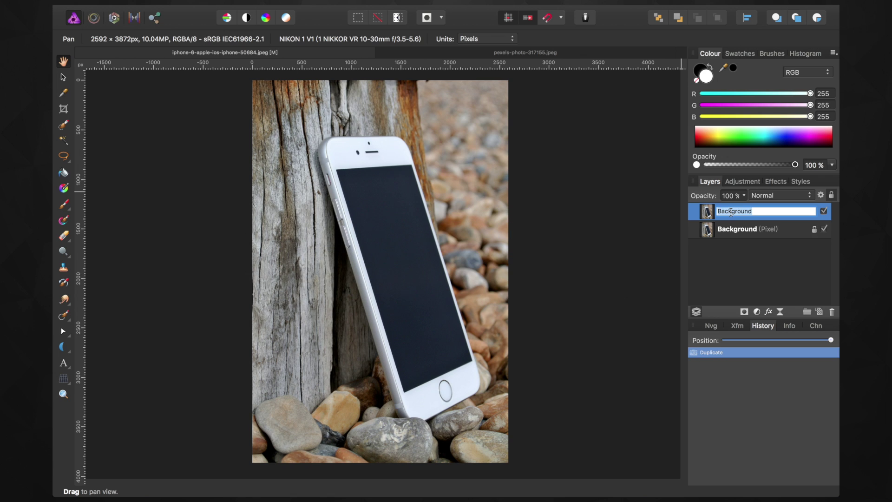
type("BG")
key("Return")
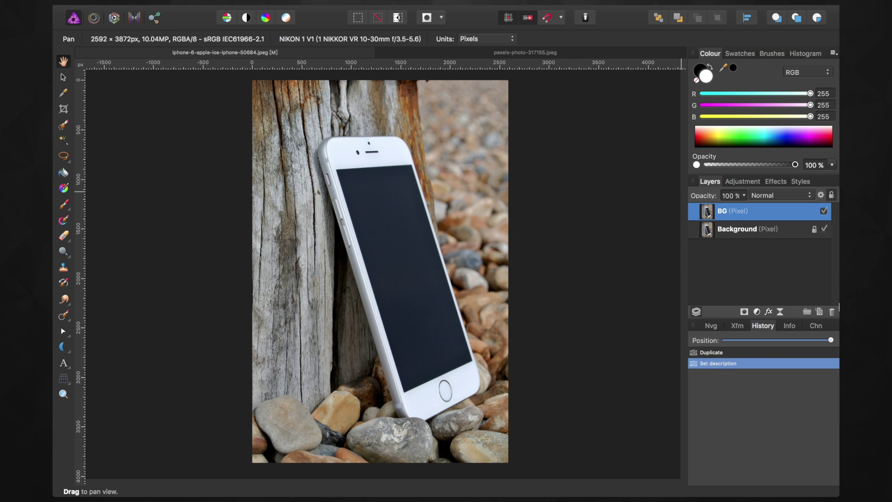
Step: Mask BG to the phone's dark screen, keep Background visible, and bring up the yoga photo
left_click(824, 229)
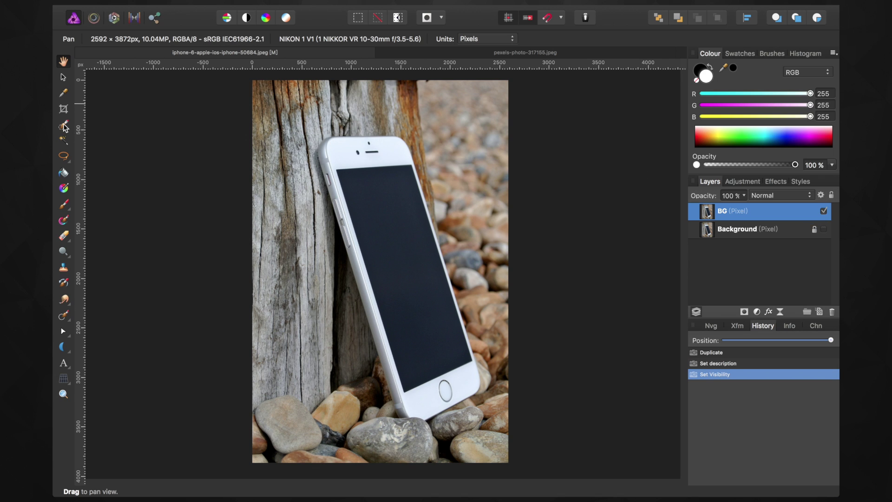
left_click(65, 128)
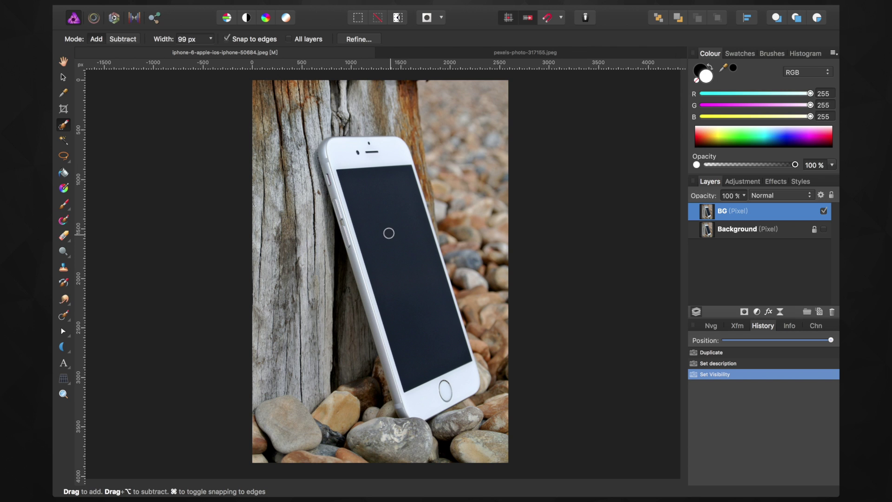
left_click(392, 246)
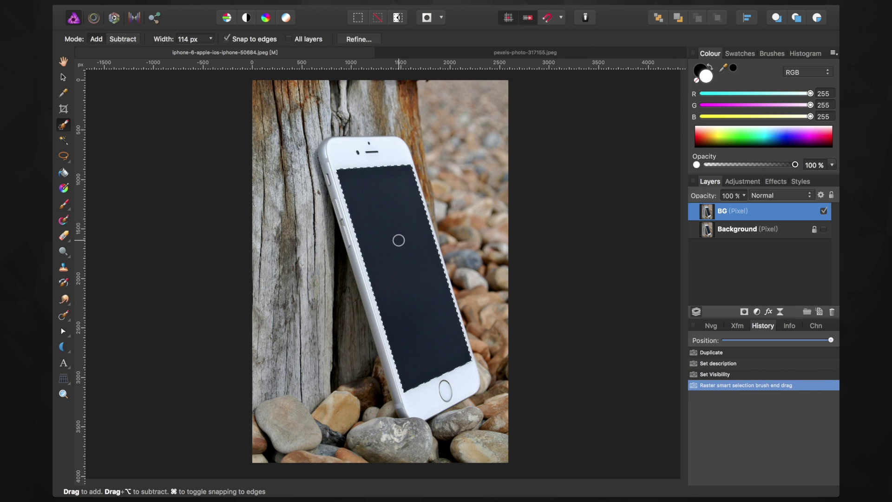
left_click(743, 311)
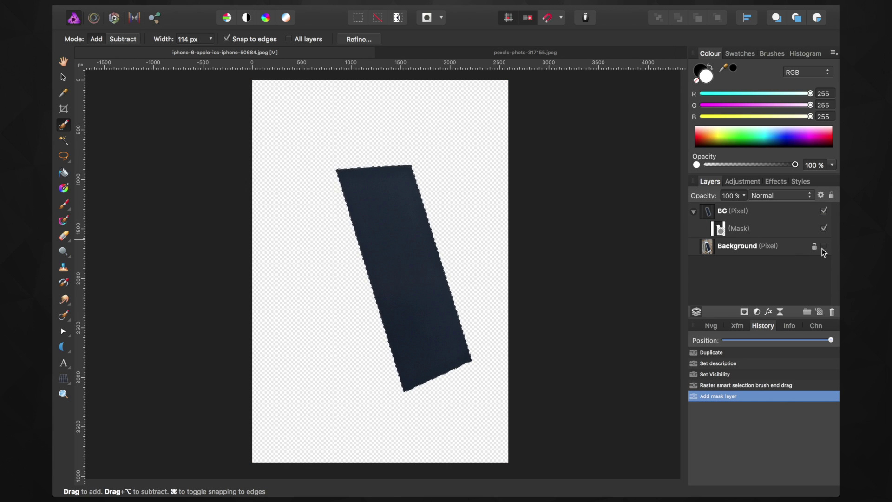
left_click(822, 249)
left_click(746, 226)
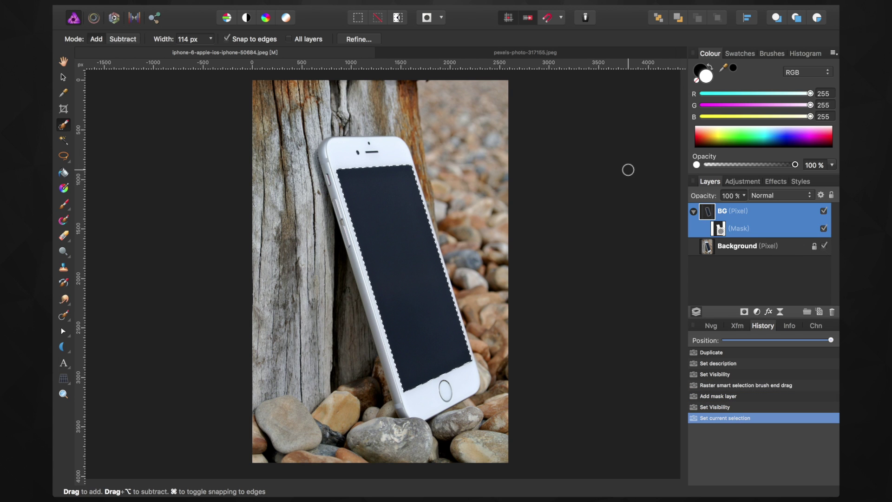
left_click(515, 52)
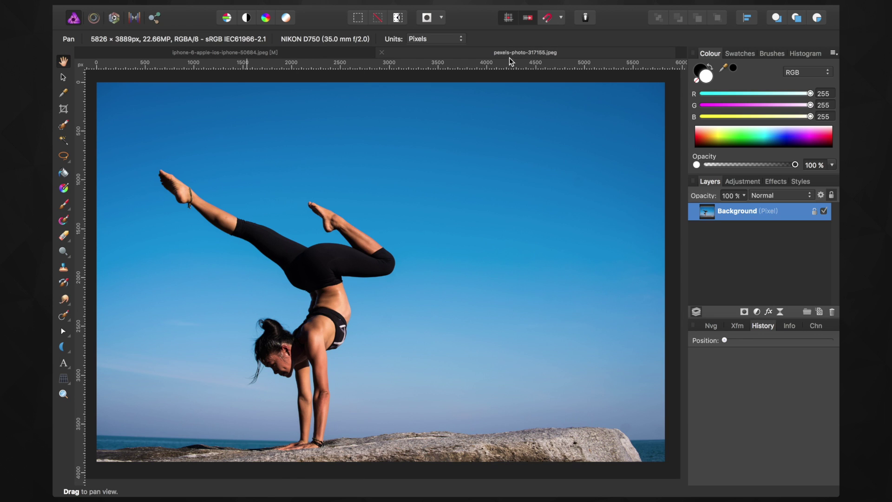
Step: Paste the entire yoga photo into the phone document as a new layer, then deselect
key("ctrl+a")
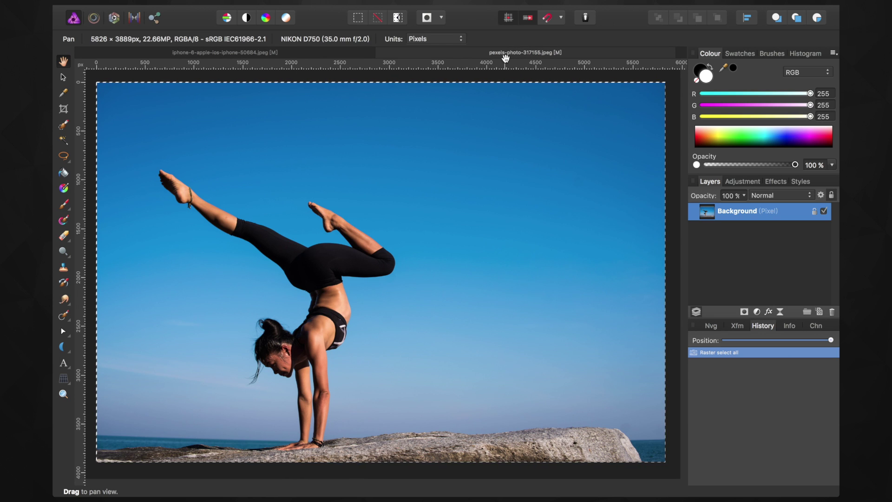
left_click(245, 53)
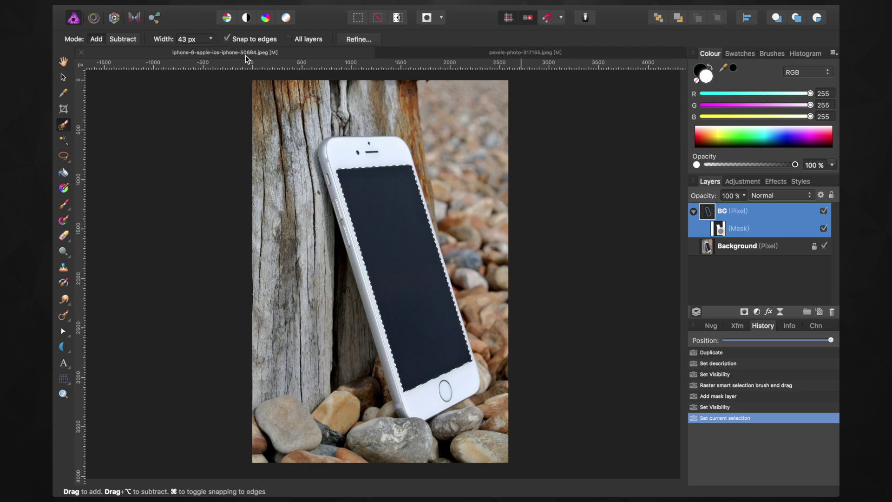
key("ctrl+v")
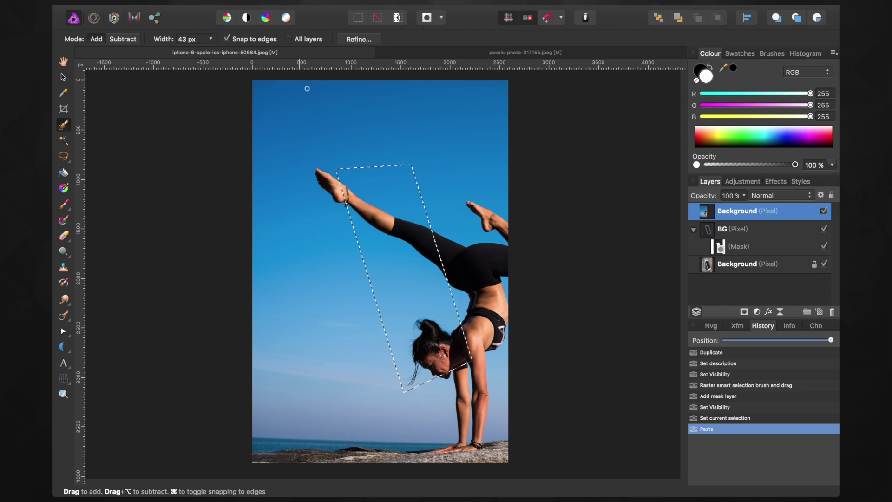
left_click(378, 18)
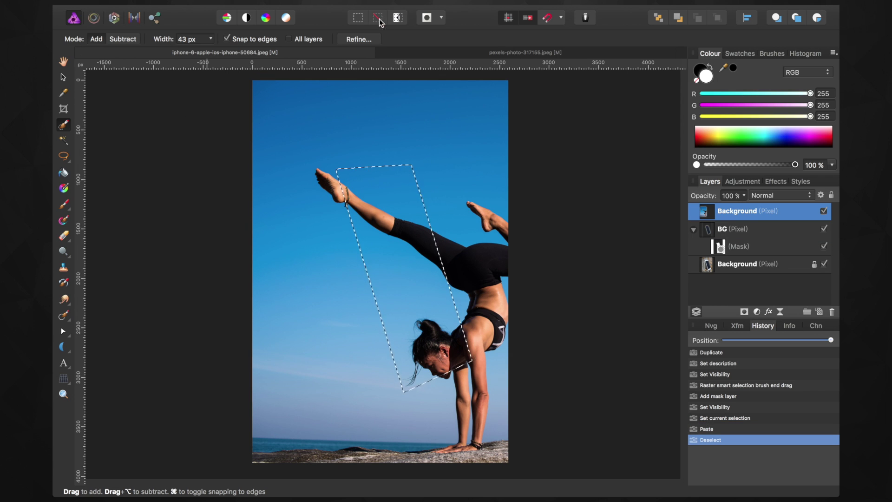
Step: Scale, move and rotate the yoga photo over the tilted screen, ending at 100% opacity
left_click(64, 79)
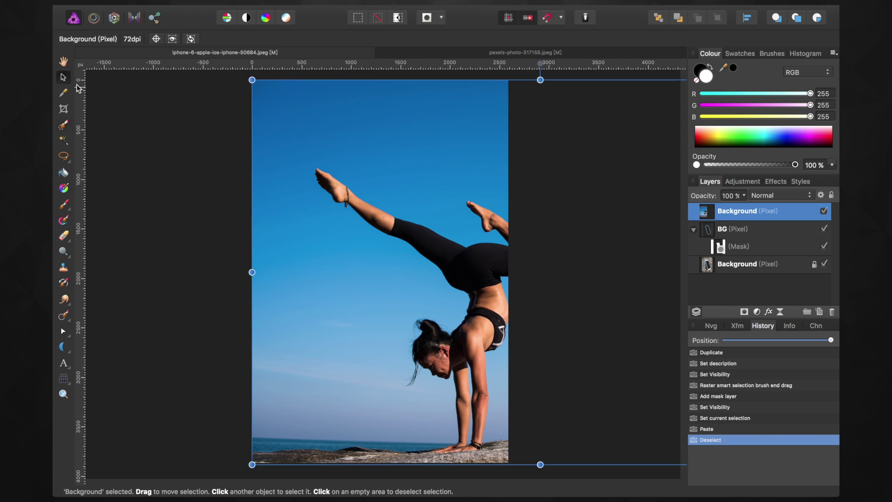
left_click_drag(251, 80, 459, 217)
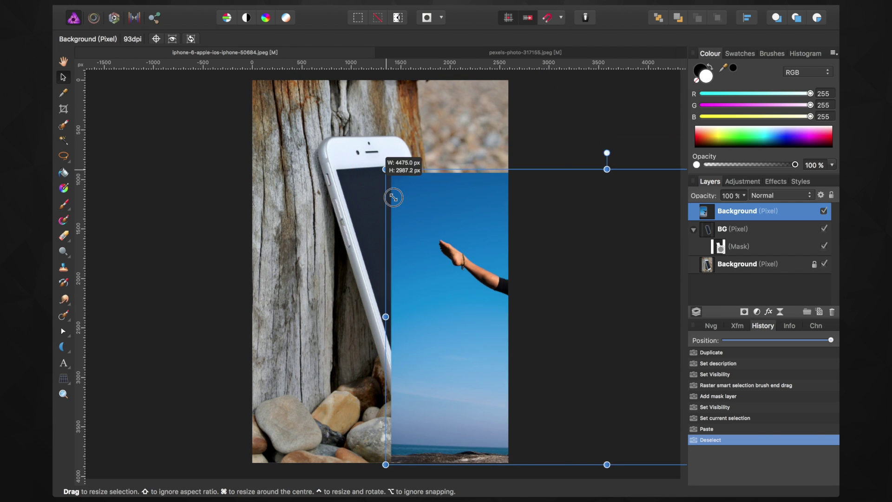
left_click_drag(573, 313, 557, 165)
mouse_move(636, 368)
left_mouse_down()
mouse_move(629, 321)
mouse_move(581, 327)
mouse_move(639, 341)
mouse_move(604, 367)
mouse_move(584, 352)
mouse_move(591, 356)
left_mouse_up()
key("6")
key("7")
left_click_drag(742, 196, 786, 214)
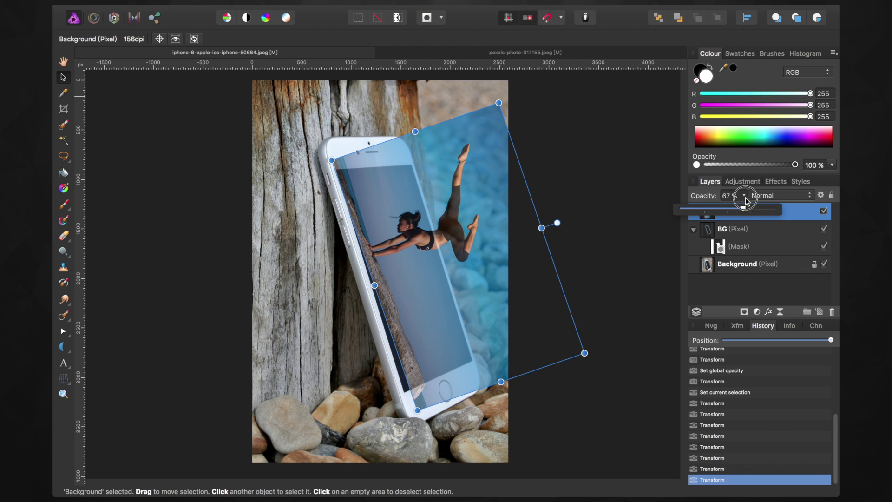
double_click(730, 211)
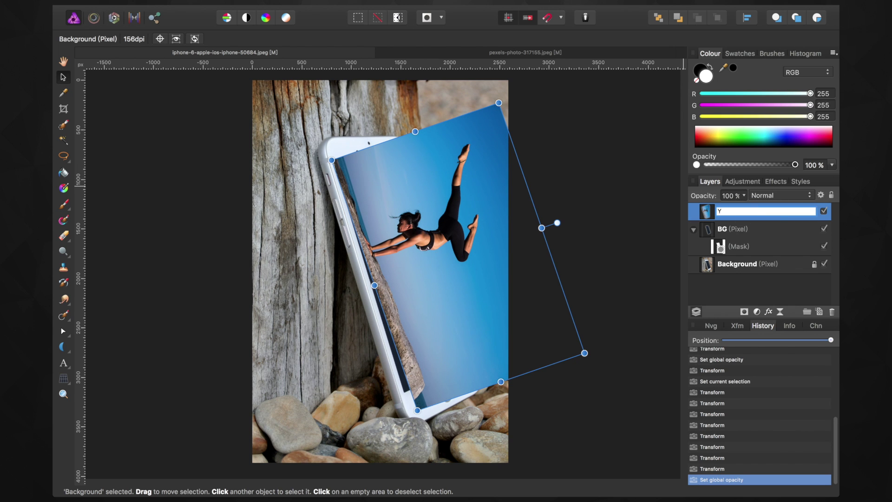
Step: Name the pasted layer Yoga, duplicate it, and make the top copy active
type("Yoga")
key("Return")
key("ctrl+j")
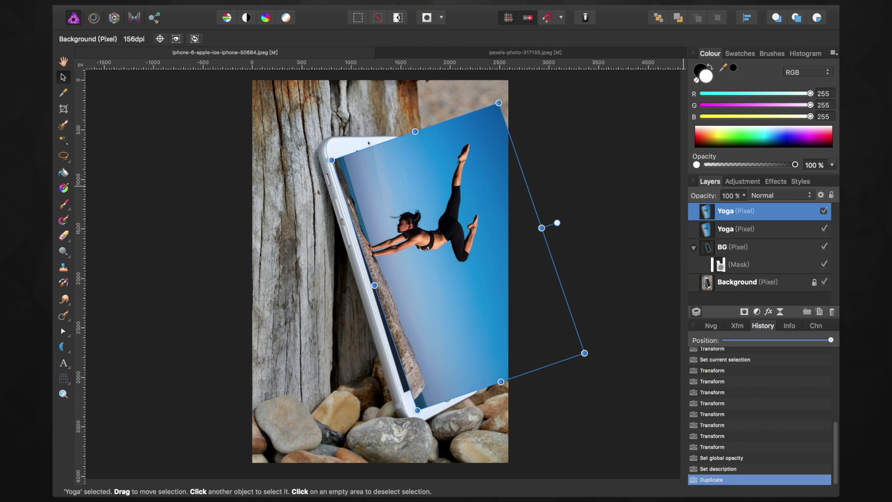
left_click(819, 217)
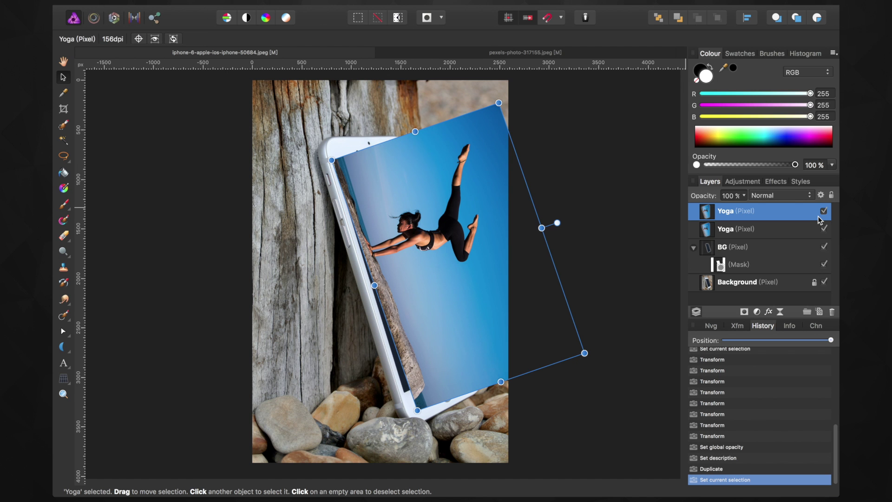
Step: Paint a selection over the woman's head, torso, arms, hands and raised foot
key("ctrl+1")
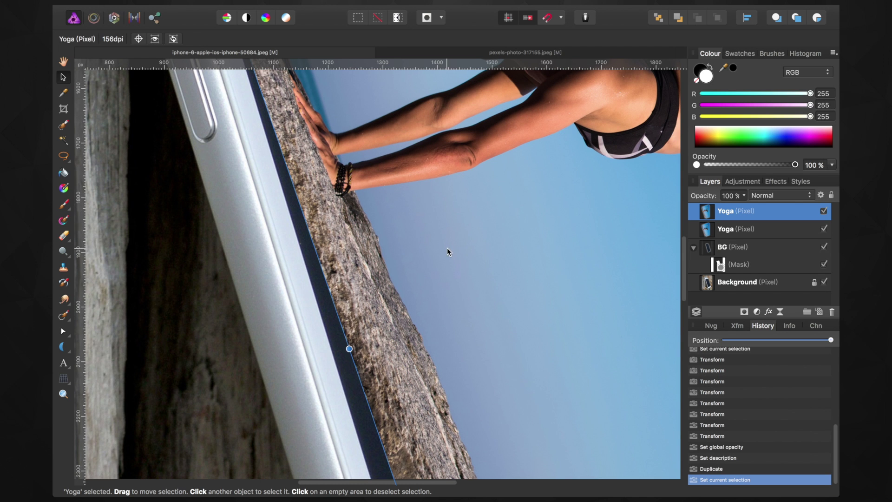
scroll(450, 203, "up", 10)
scroll(450, 203, "right", 5)
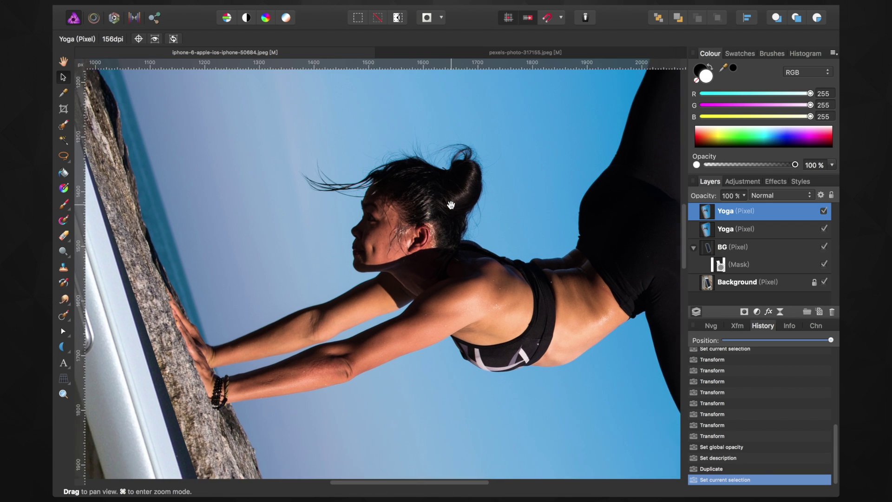
key("ctrl+minus")
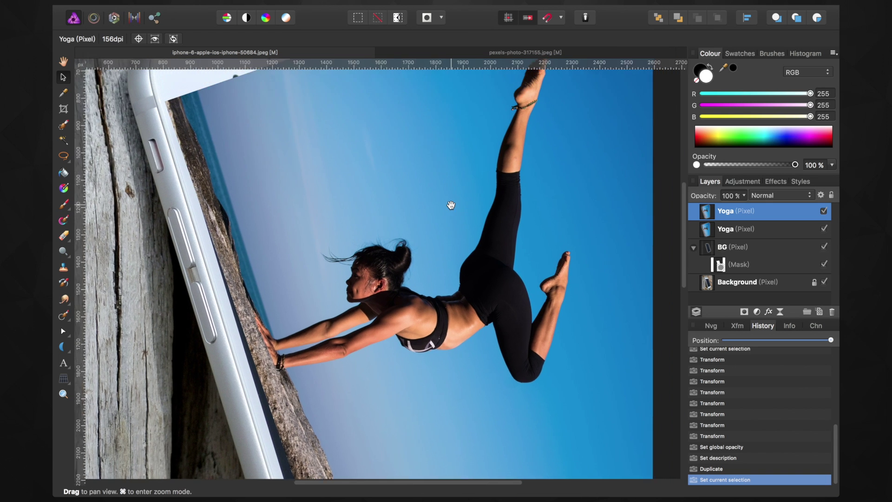
scroll(450, 204, "up", 3)
scroll(450, 204, "right", 1)
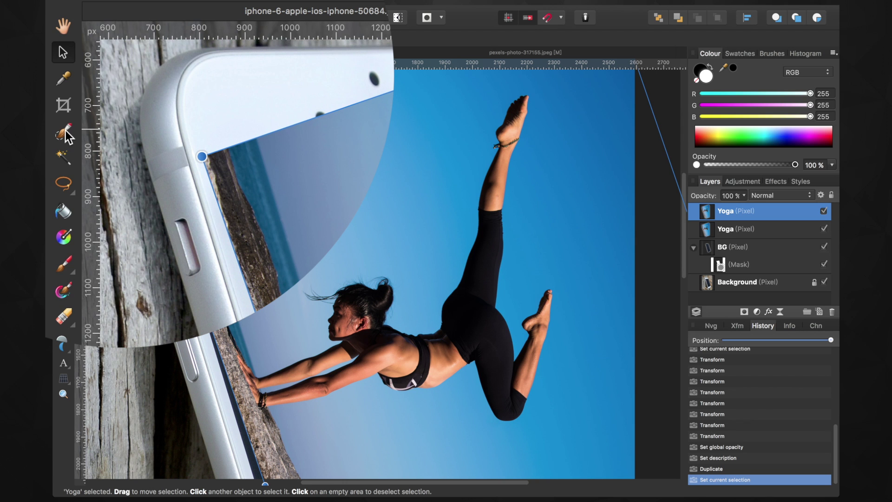
left_click(63, 125)
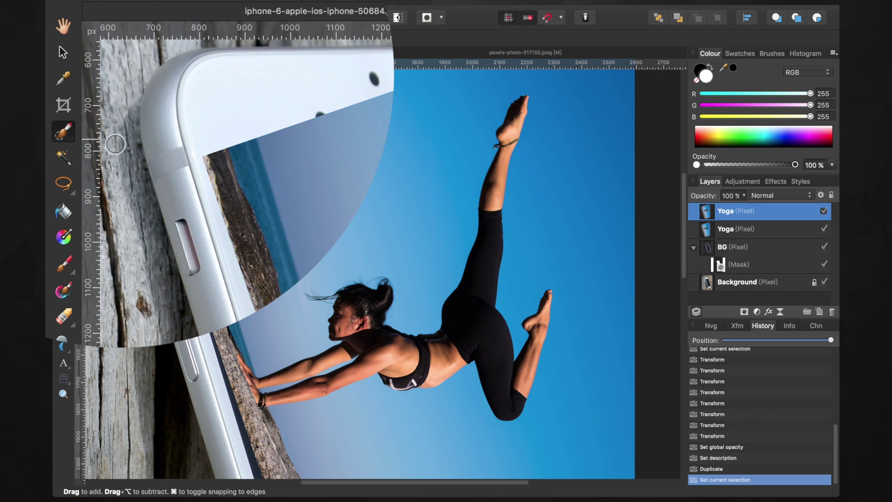
left_click_drag(356, 319, 470, 327)
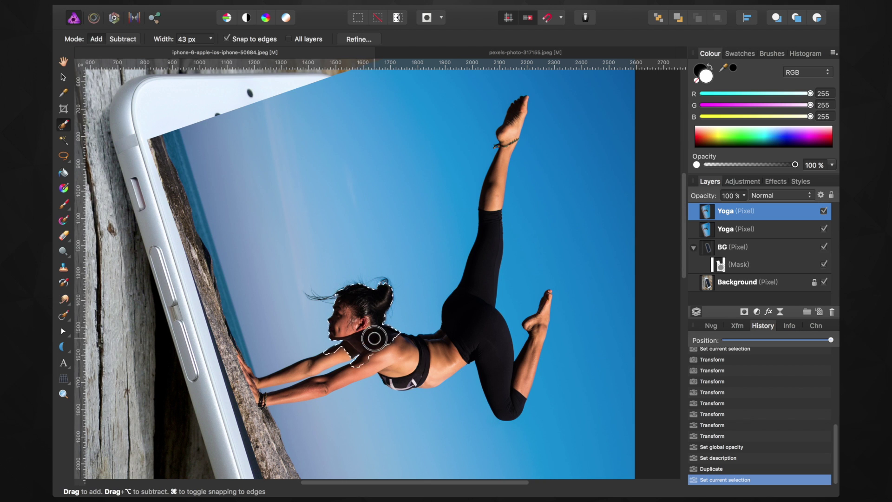
mouse_move(367, 349)
left_mouse_down()
mouse_move(260, 385)
mouse_move(267, 416)
left_mouse_up()
left_click_drag(520, 395, 534, 309)
left_click_drag(521, 126, 517, 100)
Step: With a smaller brush, refine the selection around the hands, raised leg, anklet and foot
key("bracketleft")
mouse_move(267, 371)
left_mouse_down()
mouse_move(249, 390)
mouse_move(267, 418)
left_mouse_up()
scroll(508, 169, "up", 5)
mouse_move(508, 170)
left_mouse_down()
mouse_move(476, 287)
mouse_move(461, 440)
left_mouse_up()
key("bracketleft")
key("bracketleft")
key("bracketleft")
mouse_move(476, 135)
left_mouse_down()
mouse_move(474, 197)
mouse_move(478, 171)
left_mouse_up()
left_click_drag(560, 139, 452, 284)
left_click_drag(532, 144, 529, 112)
Step: Return the brush to Add mode and rotate the view so the figure stands upright
scroll(422, 382, "down", 5)
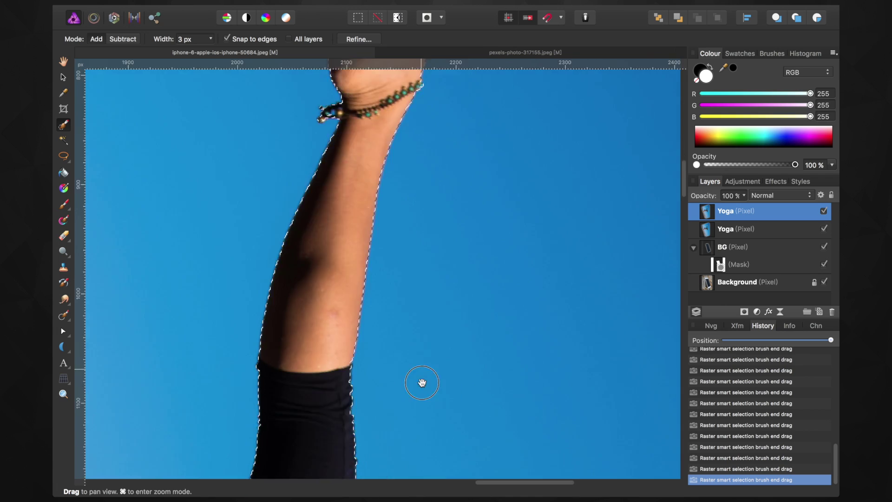
scroll(421, 382, "down", 10)
scroll(466, 294, "down", 5)
left_click_drag(466, 295, 253, 181)
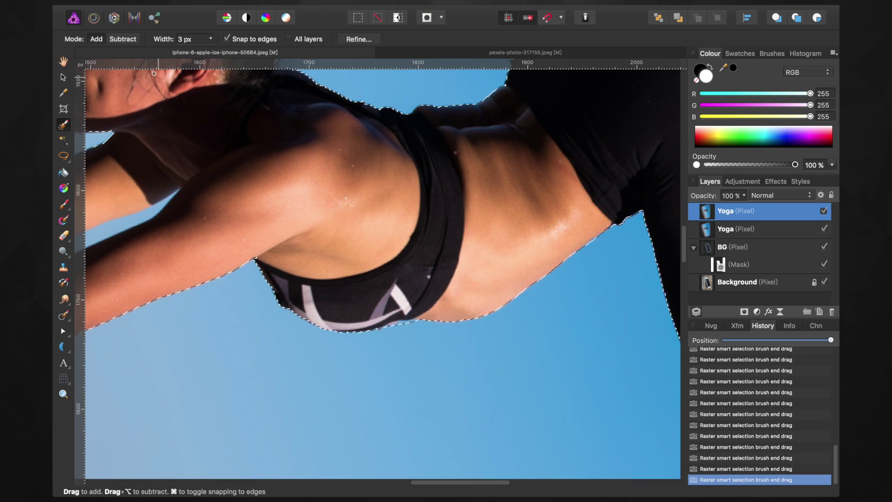
scroll(403, 342, "left", 7)
scroll(403, 343, "up", 2)
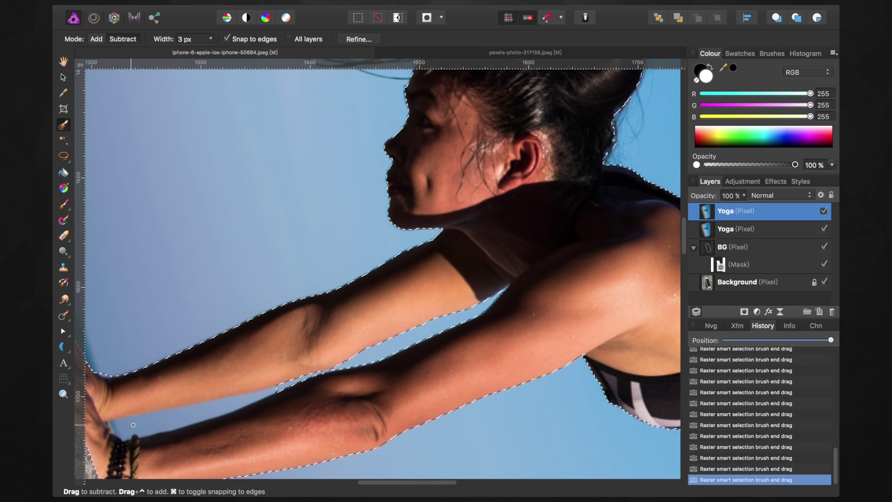
scroll(334, 282, "left", 7)
scroll(334, 283, "down", 2)
left_click(96, 39)
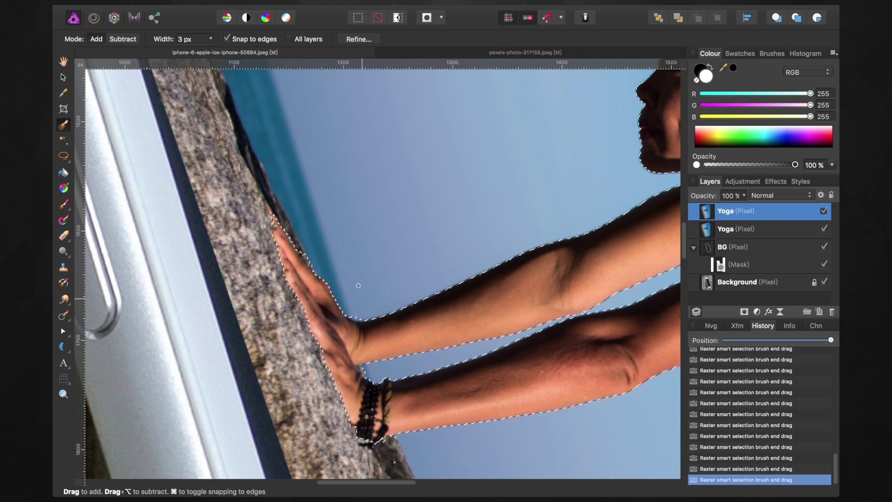
scroll(402, 259, "down", 5)
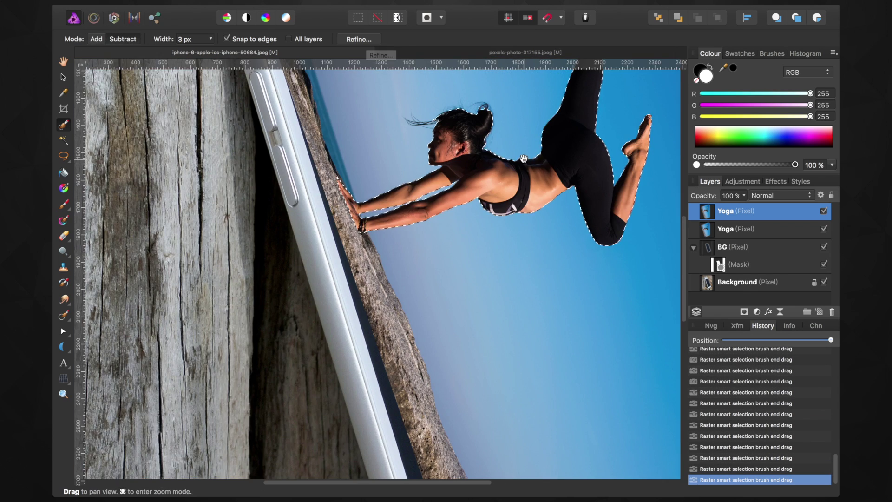
left_click_drag(524, 160, 435, 274)
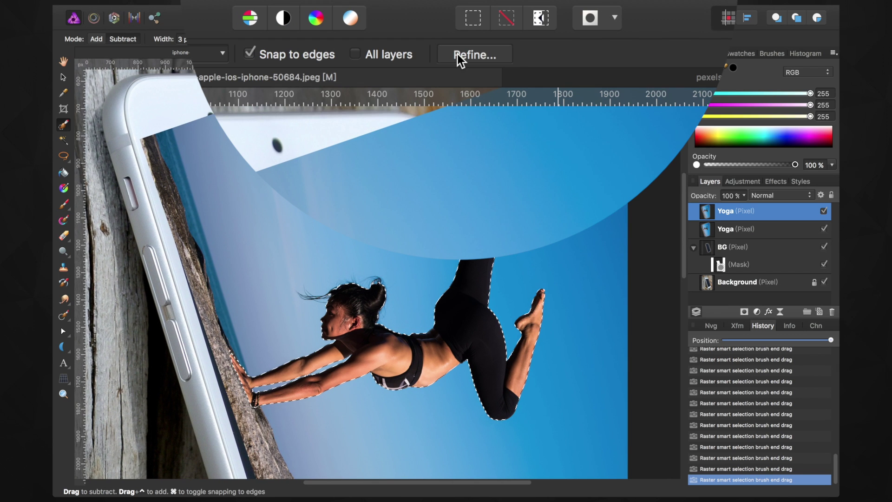
left_click(458, 55)
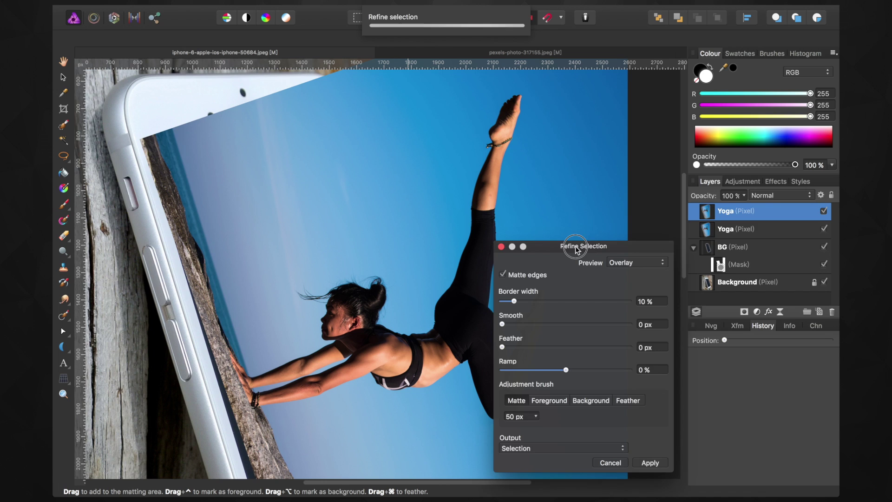
Step: Matte-brush the woman's flying hair strands and check the result in black-and-white preview
left_click_drag(576, 249, 691, 195)
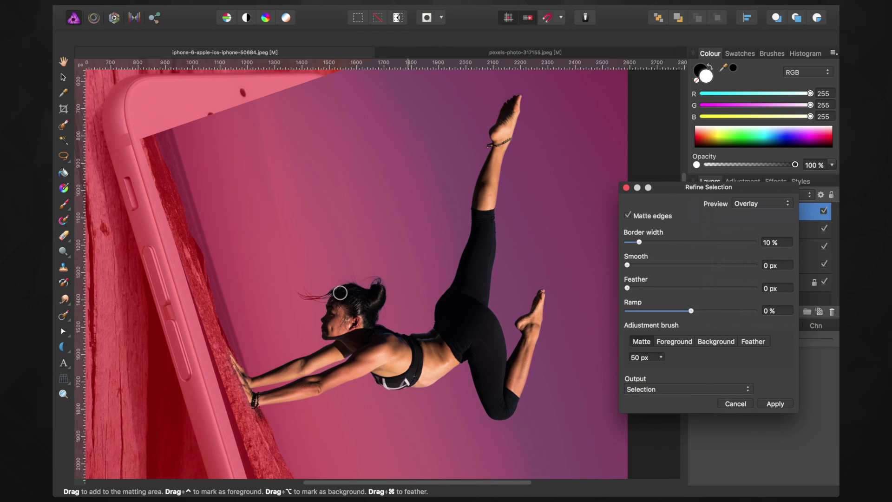
left_click_drag(351, 292, 304, 291)
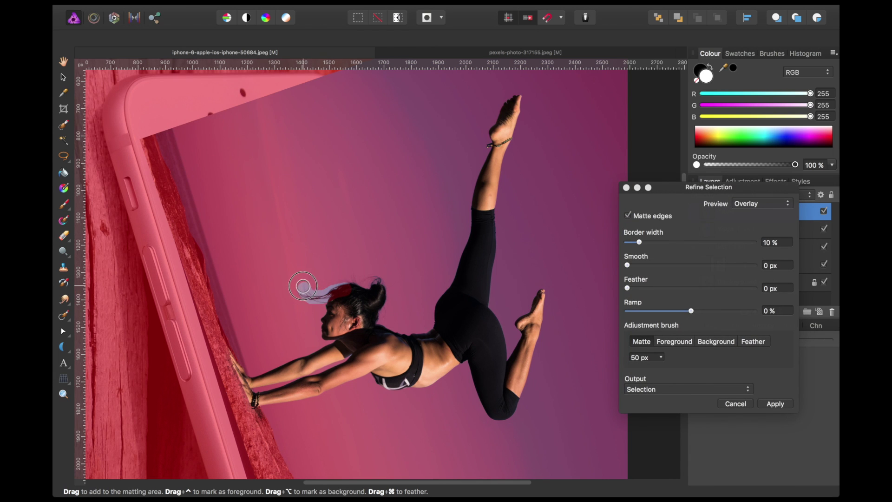
mouse_move(310, 300)
left_mouse_down()
mouse_move(373, 291)
mouse_move(491, 213)
mouse_move(259, 383)
left_mouse_up()
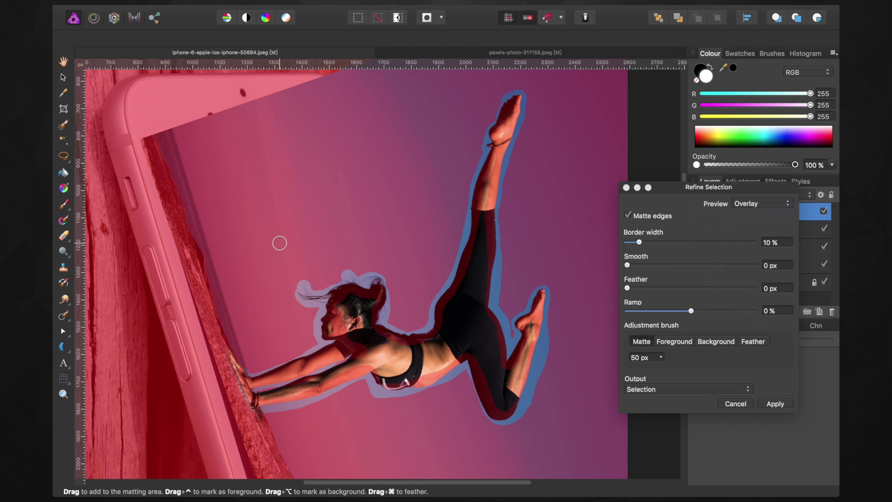
left_click(766, 202)
left_click(739, 230)
left_click(762, 202)
left_click(754, 177)
Step: Output the refined selection as a new layer with mask and apply it
left_click(724, 392)
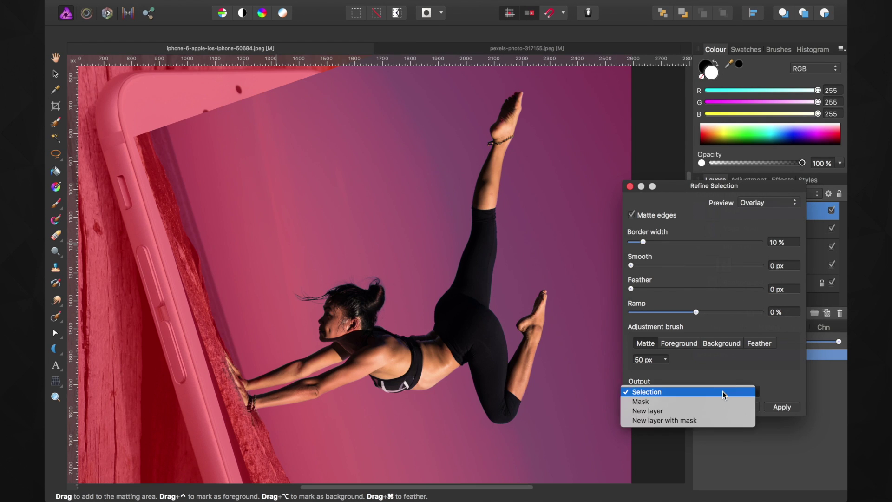
left_click(679, 419)
left_click(778, 410)
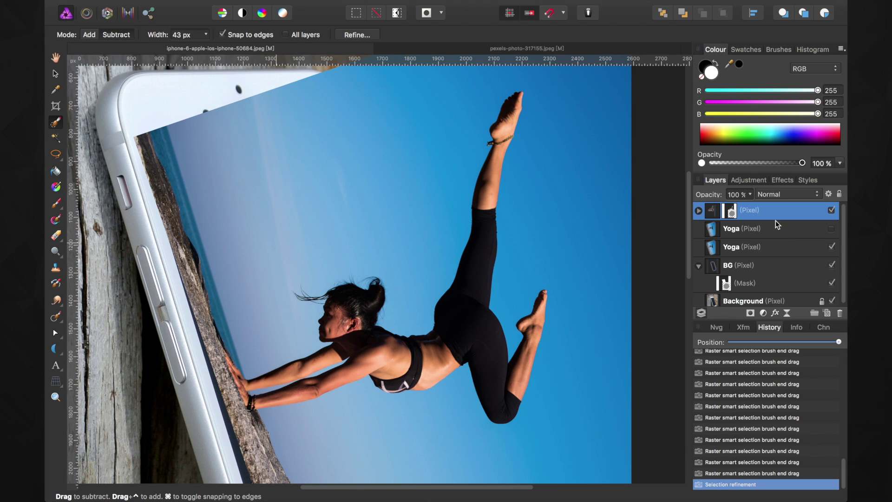
Step: Rename the cut-out layer Yoga Solo and start editing its mask on the canvas
double_click(750, 210)
type("Yoga Solo")
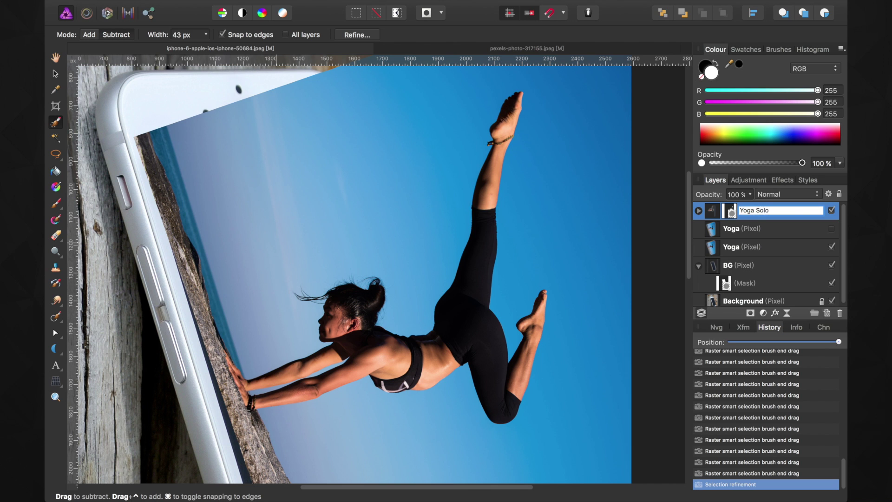
key("Return")
left_click(698, 210)
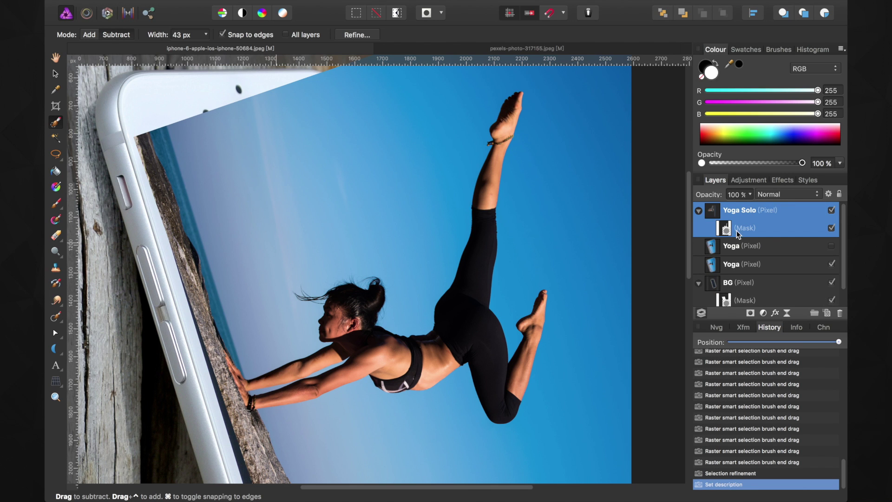
left_click(727, 230)
right_click(727, 231)
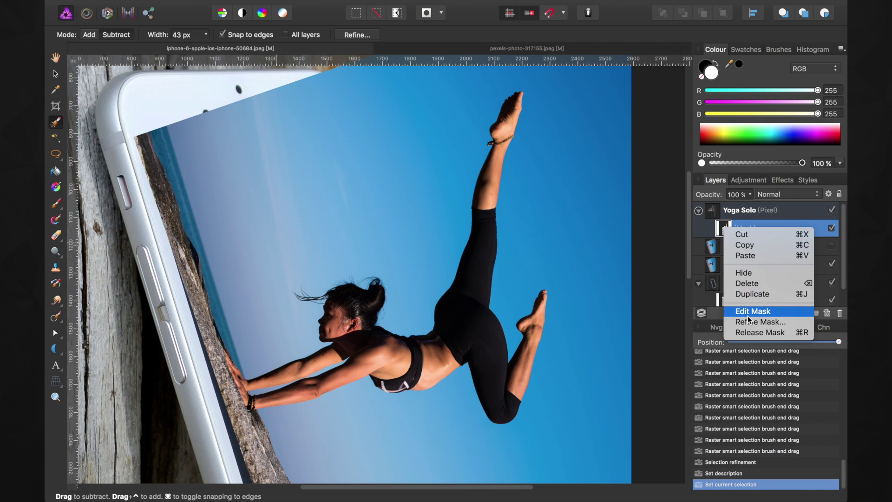
left_click(749, 316)
Step: Paint white on the mask to smooth the neck, head, torso and waist edges
left_click_drag(426, 173, 361, 168)
left_click(343, 170)
key("b")
key("x")
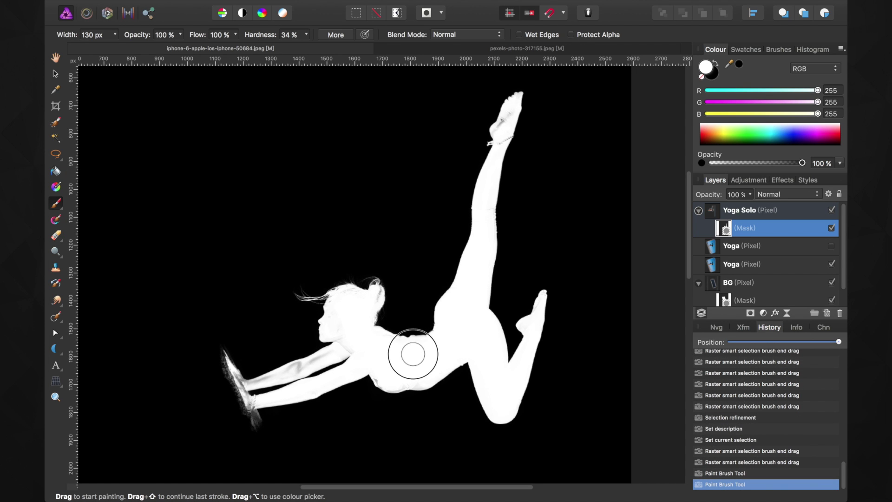
key("bracketleft")
key("bracketleft")
key("bracketleft")
mouse_move(337, 341)
left_mouse_down()
mouse_move(339, 320)
mouse_move(374, 302)
left_mouse_up()
left_click_drag(434, 343, 413, 382)
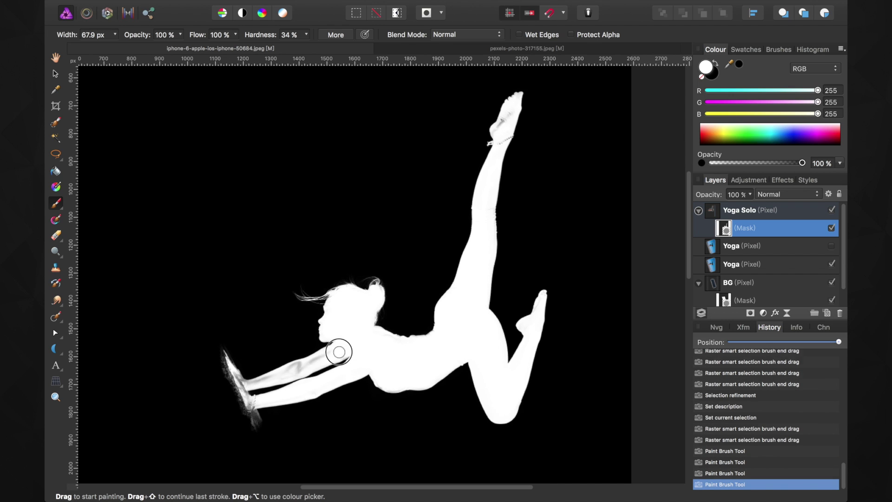
left_click_drag(334, 356, 302, 367)
Step: With a finer brush, fill in the feet and clean the belly's lower mask edge
left_click_drag(501, 125, 513, 100)
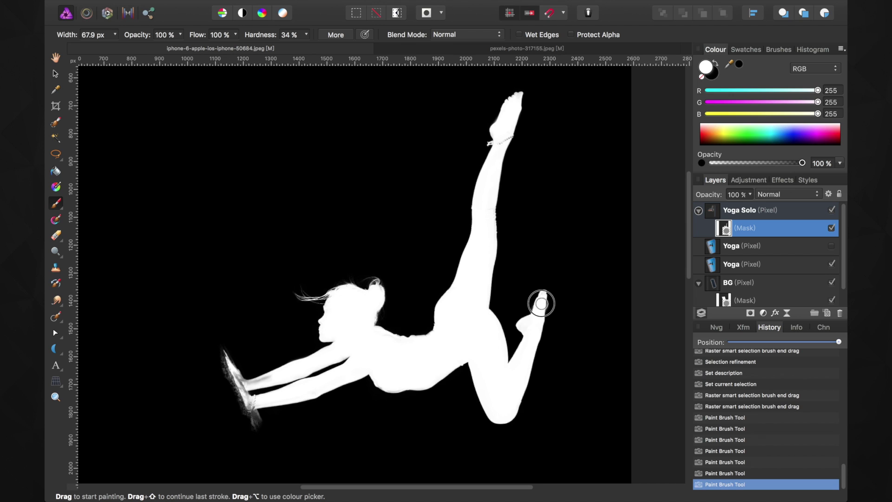
key("bracketleft")
key("bracketleft")
key("bracketleft")
left_click(437, 337)
mouse_move(271, 379)
left_mouse_down()
mouse_move(252, 383)
mouse_move(253, 399)
left_mouse_up()
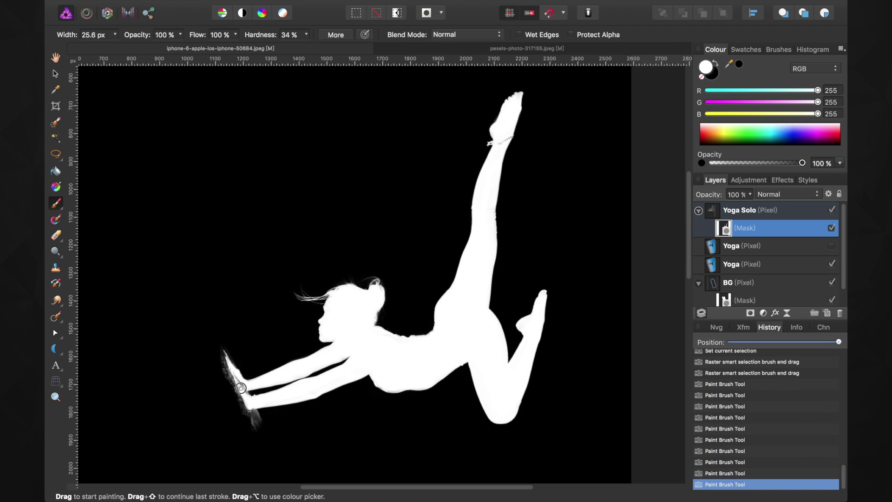
left_click_drag(350, 377, 404, 387)
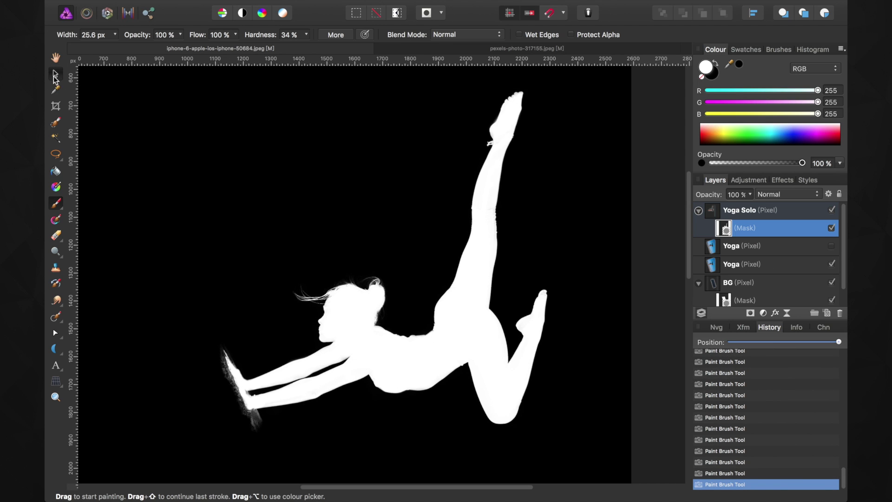
Step: Make a copy of the Yoga layer named Yoga BG
left_click(55, 74)
left_click(729, 214)
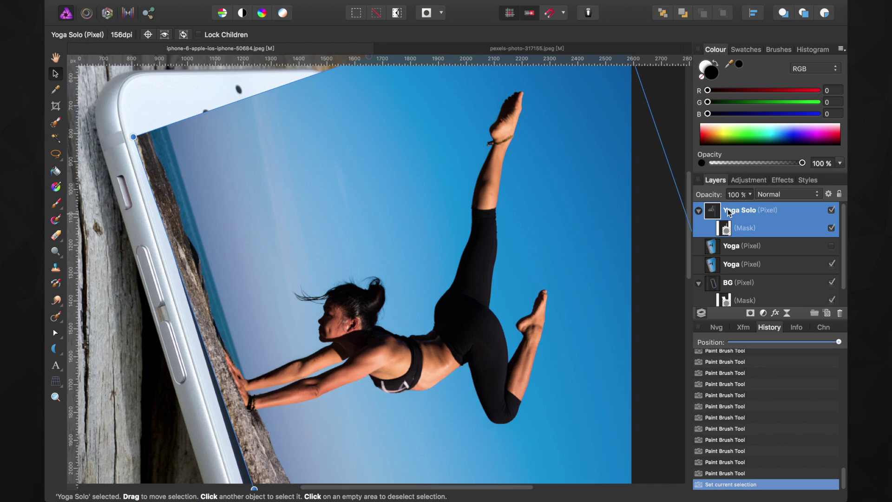
left_click(728, 246)
double_click(762, 246)
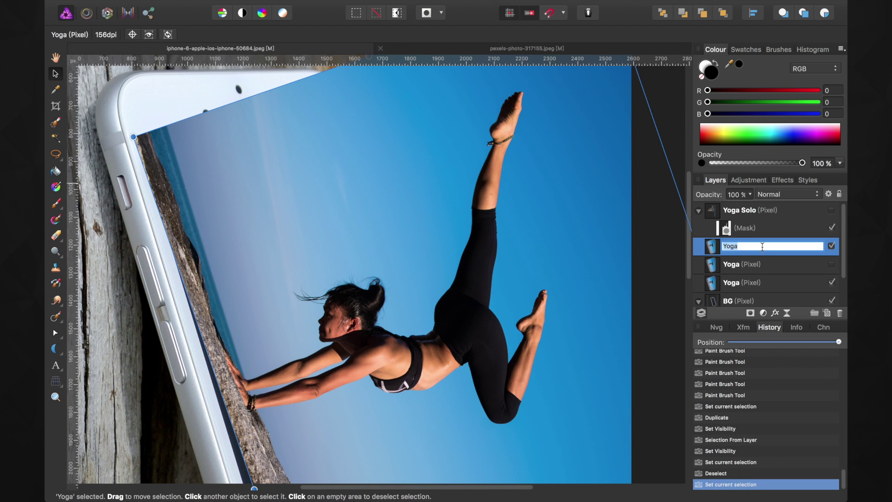
type(" BG")
key("Return")
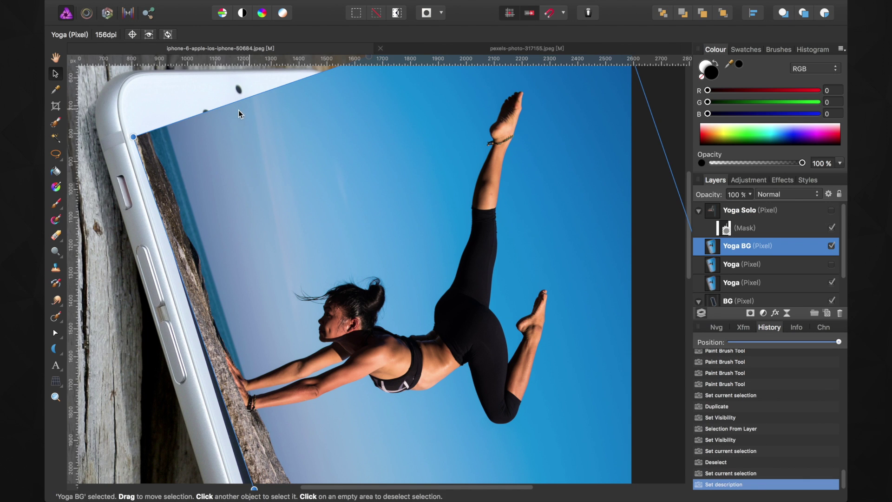
left_click(62, 318)
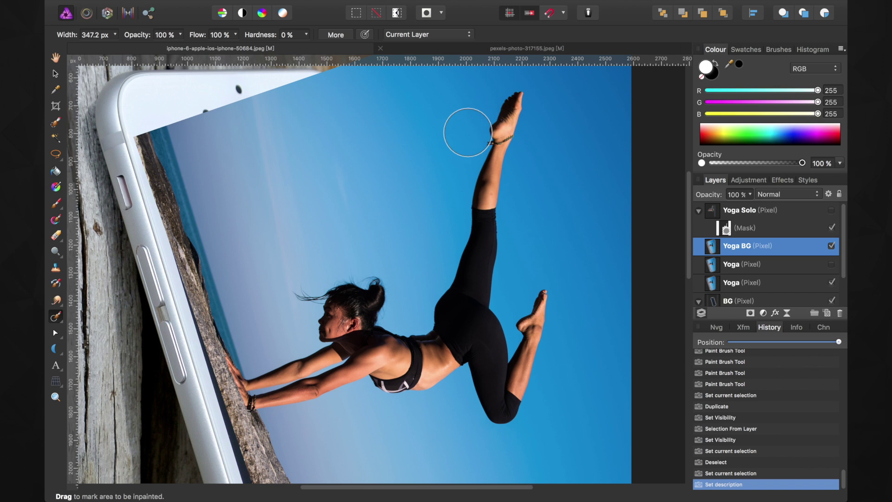
Step: Inpaint away the woman's raised foot, legs, hips, head and torso with a larger brush
key("bracketright")
key("bracketright")
left_click_drag(516, 99, 474, 216)
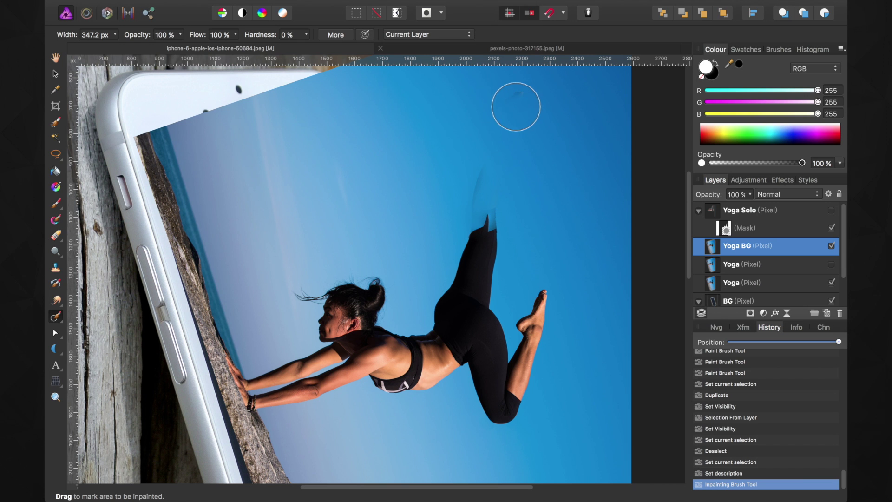
left_click_drag(515, 100, 511, 106)
left_click_drag(490, 160, 478, 285)
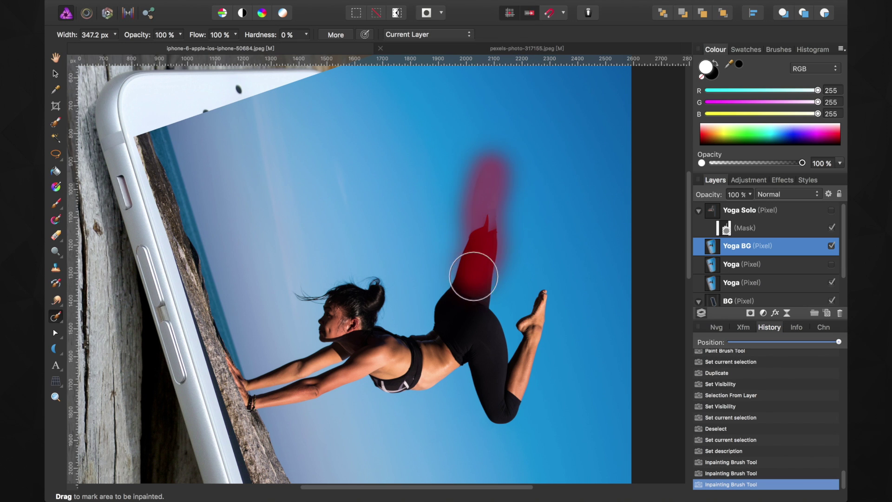
left_click_drag(545, 298, 525, 342)
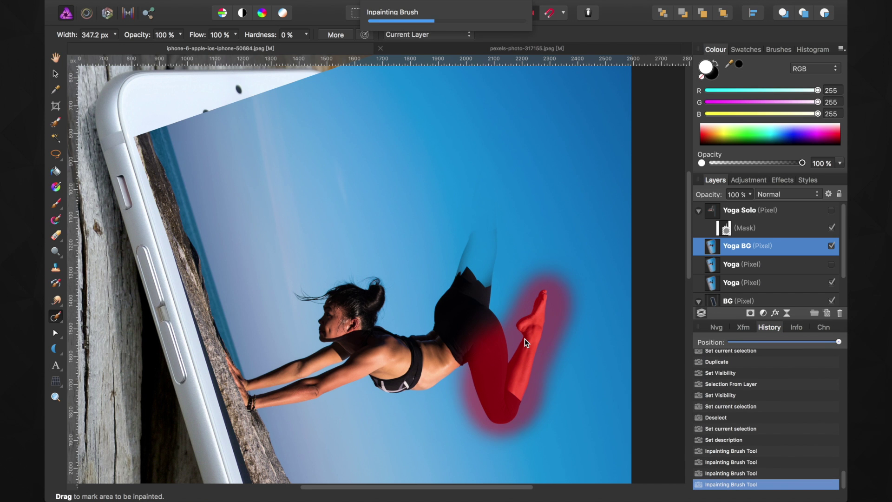
left_click_drag(485, 211, 472, 263)
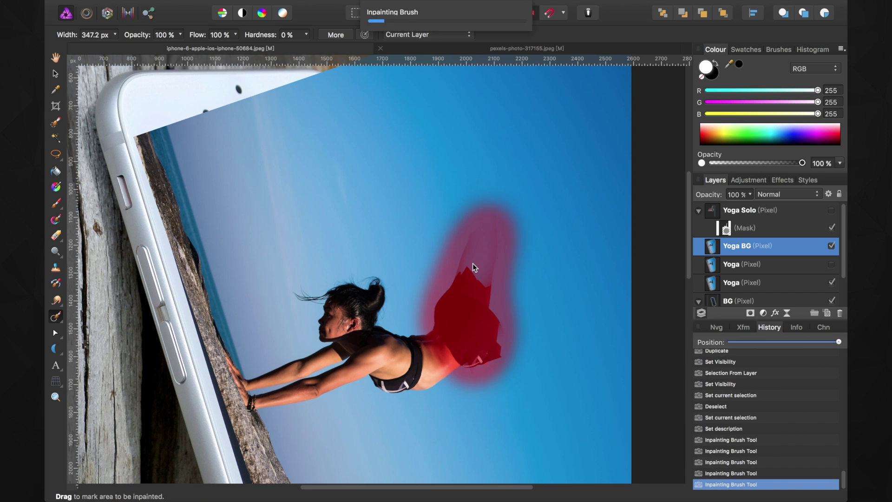
left_click_drag(429, 332, 402, 367)
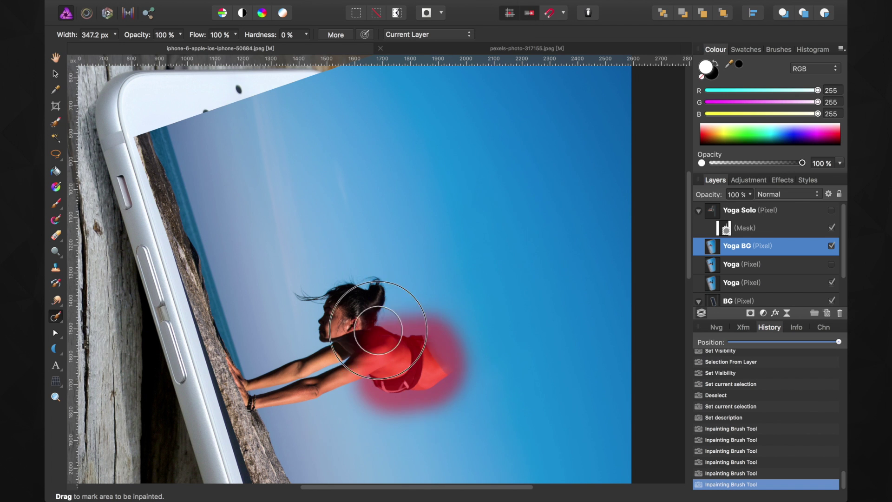
Step: Remove a sky patch, the arms and the hands beside the rock edge
left_click(378, 289)
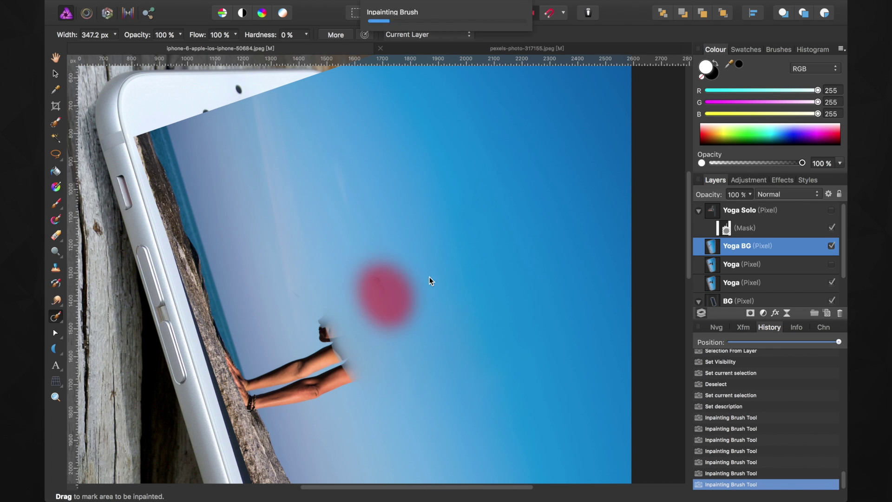
left_click_drag(325, 325, 340, 336)
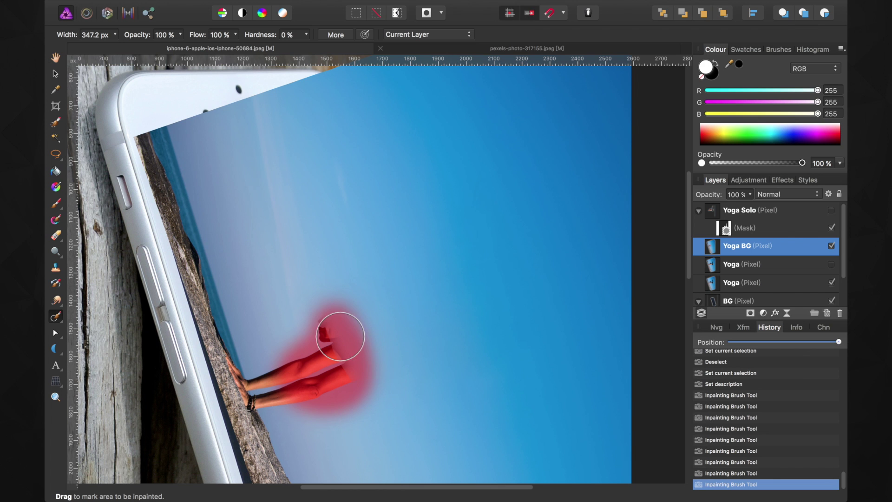
scroll(340, 335, "down", 3)
scroll(340, 336, "left", 2)
left_click(399, 241)
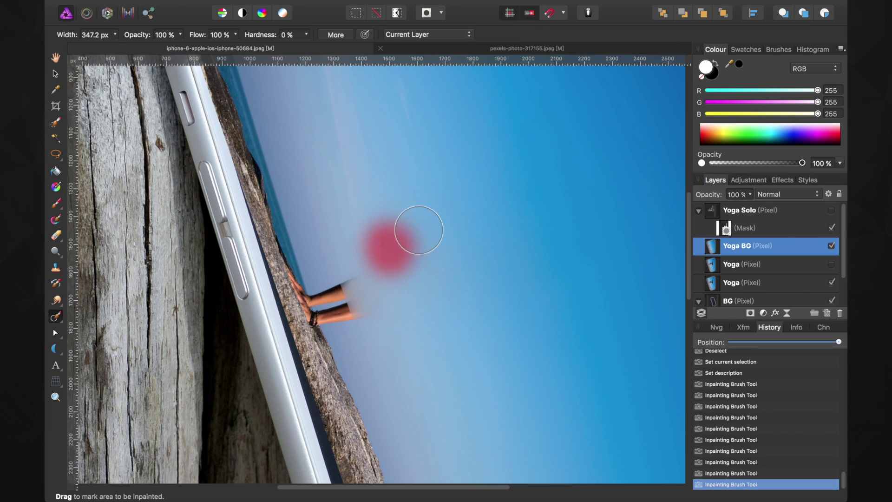
left_click(344, 288)
mouse_move(344, 288)
left_mouse_down()
mouse_move(339, 309)
mouse_move(364, 276)
mouse_move(338, 314)
left_mouse_up()
Step: With progressively smaller brushes, erase the last hand remnants from the rock edge
key("bracketleft")
left_click_drag(320, 284, 330, 325)
left_click_drag(344, 269, 343, 332)
key("bracketleft")
left_click_drag(299, 285, 315, 325)
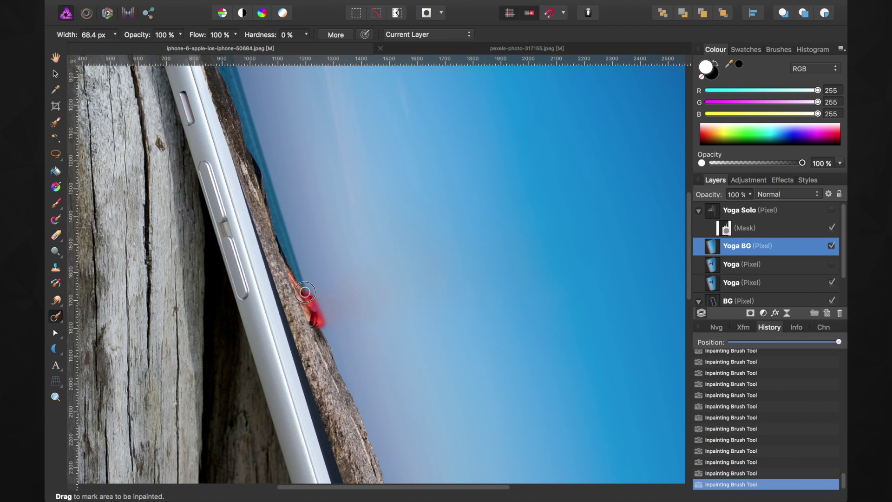
left_click_drag(300, 276, 290, 298)
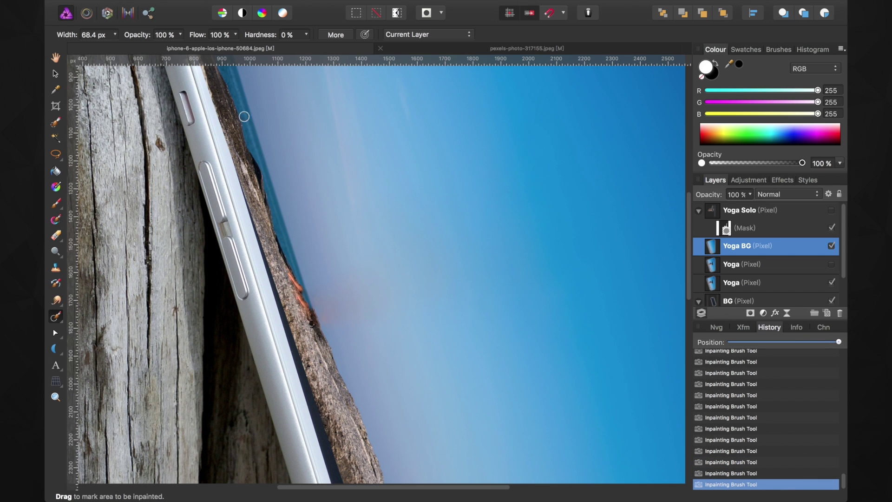
left_click(55, 74)
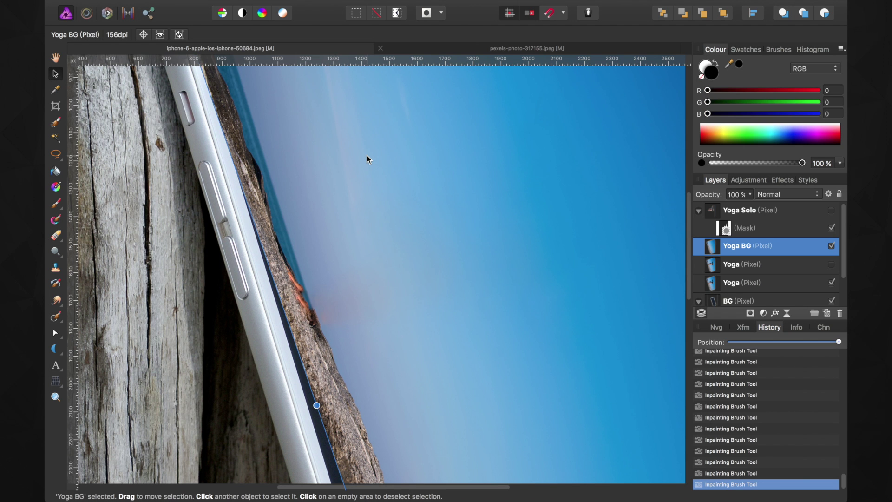
Step: Start a perspective warp on Yoga BG, pulling its corners toward the phone screen
scroll(366, 159, "down", 1)
scroll(367, 160, "down", 1)
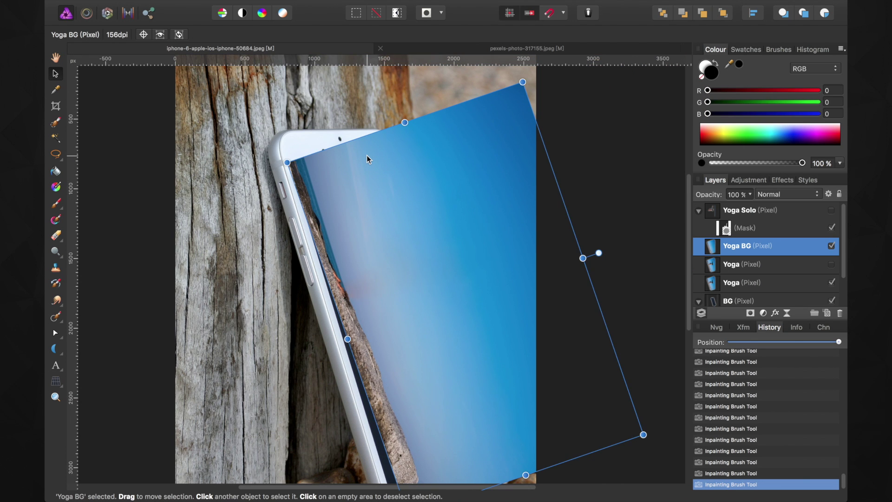
left_click_drag(295, 285, 291, 203)
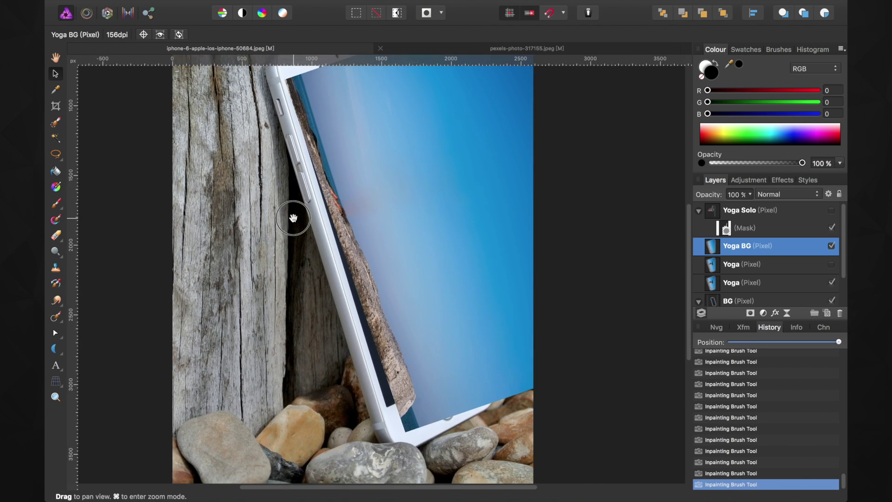
left_click(59, 385)
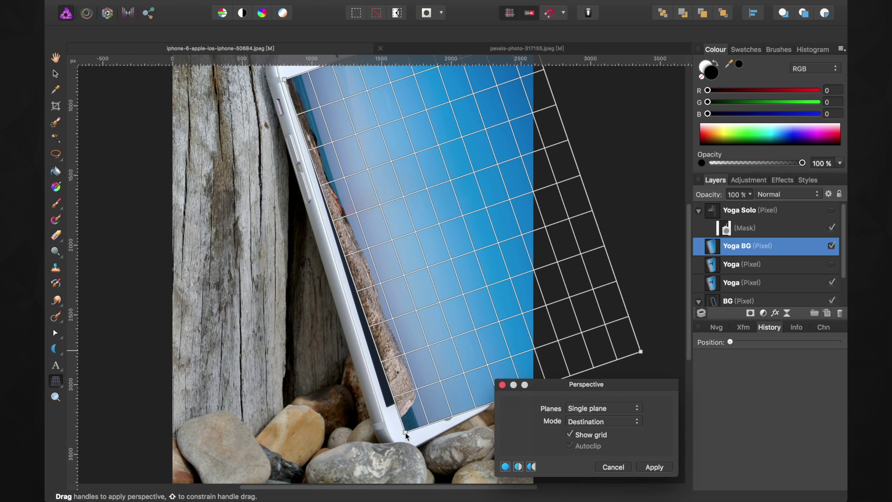
left_click_drag(405, 433, 394, 437)
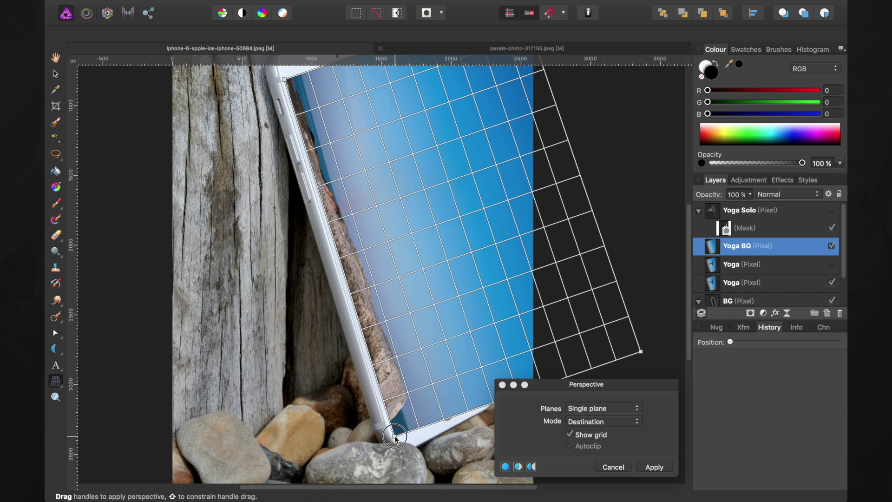
left_click_drag(284, 79, 280, 79)
left_click_drag(303, 220, 239, 234)
Step: Lower the layer opacity, fit the warp corners to the screen, and apply
left_click(742, 203)
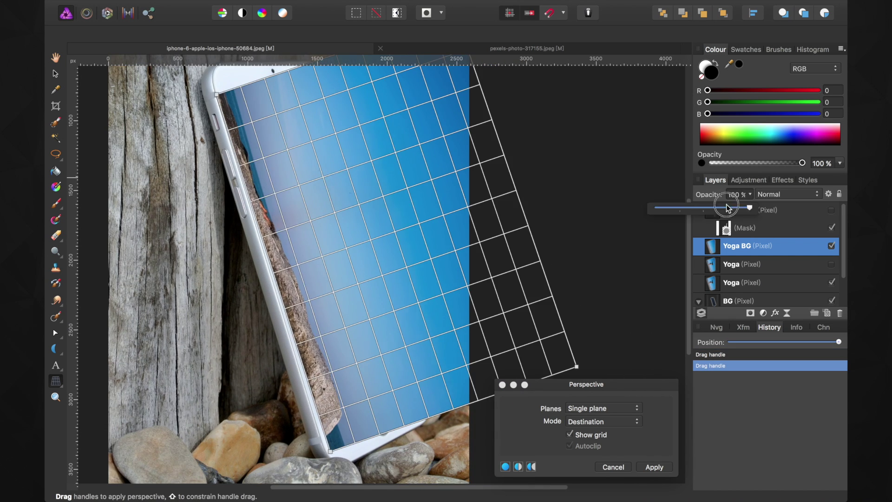
left_click_drag(742, 204, 698, 207)
left_click_drag(329, 450, 332, 457)
left_click_drag(216, 94, 218, 100)
left_click_drag(412, 185, 412, 242)
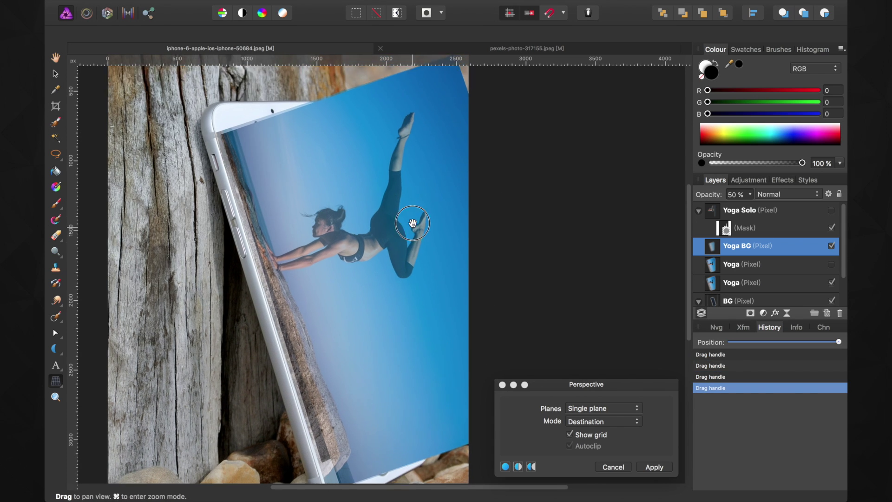
left_click(654, 466)
Step: Reset the layer to 100% opacity and make the Yoga Solo cut-out visible
key("v")
key("0")
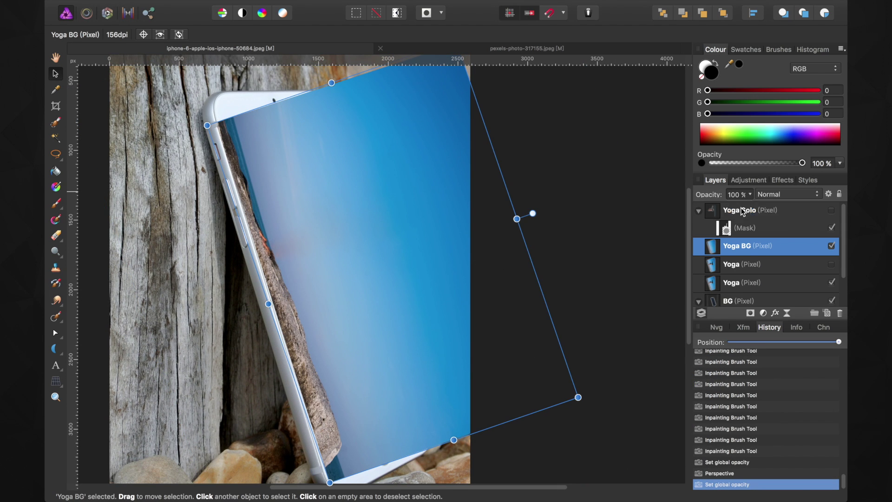
left_click(743, 211)
left_click(831, 212)
left_click(698, 210)
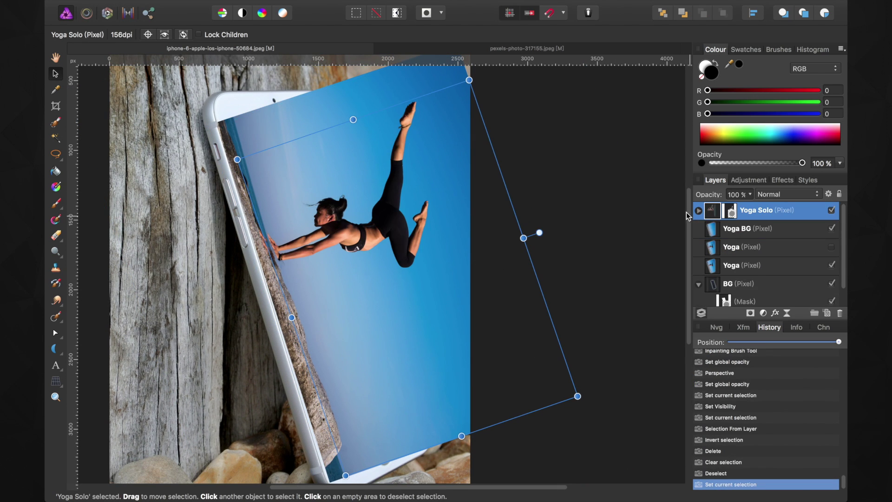
Step: Move and tilt the woman so her hands rest on the phone's edge, zooming to check
left_click_drag(379, 235, 368, 234)
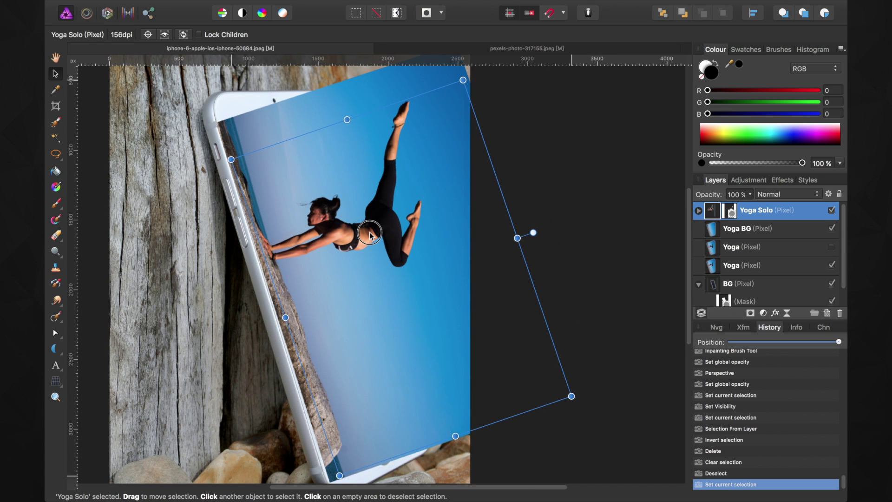
scroll(260, 116, "up", 5)
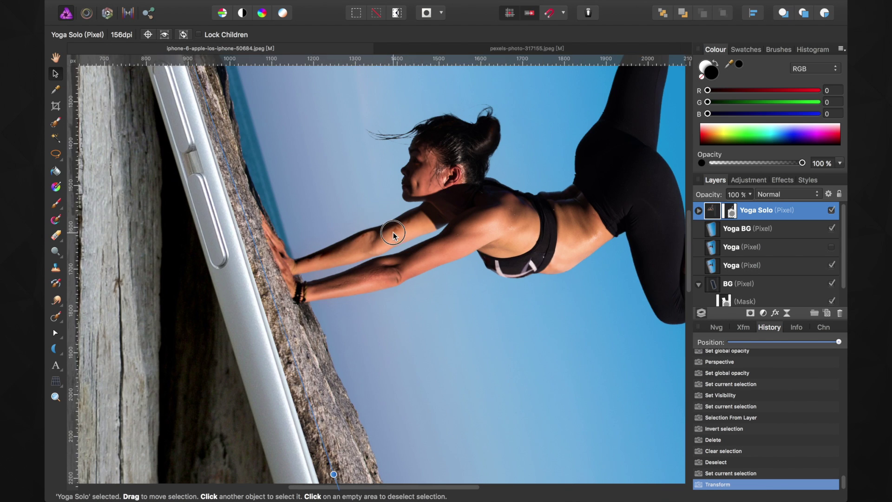
left_click_drag(391, 235, 392, 227)
key("ctrl+0")
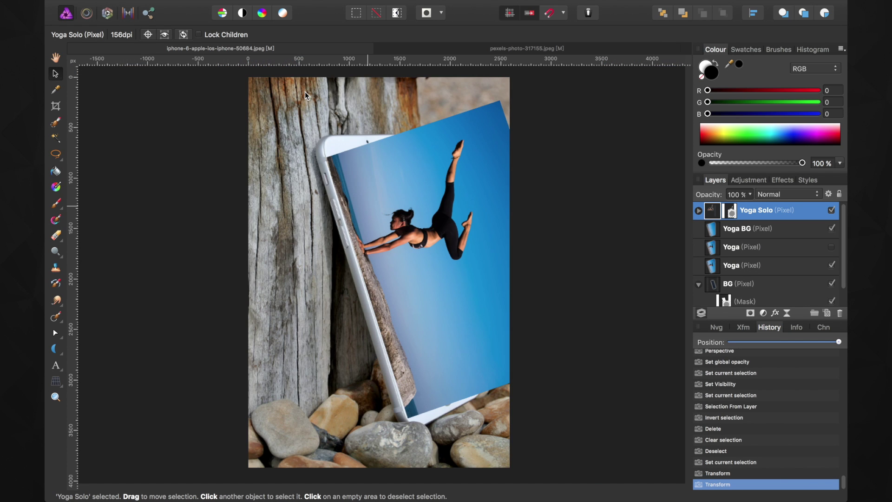
key("ctrl+plus")
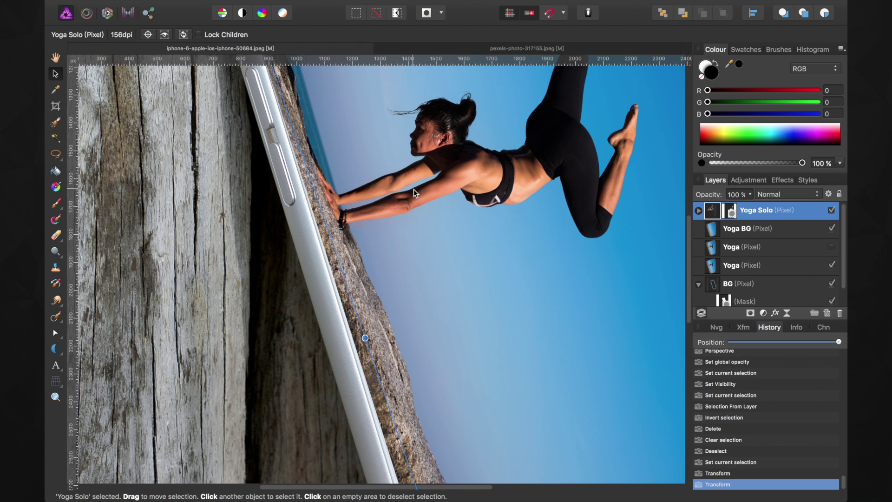
left_click_drag(414, 188, 336, 338)
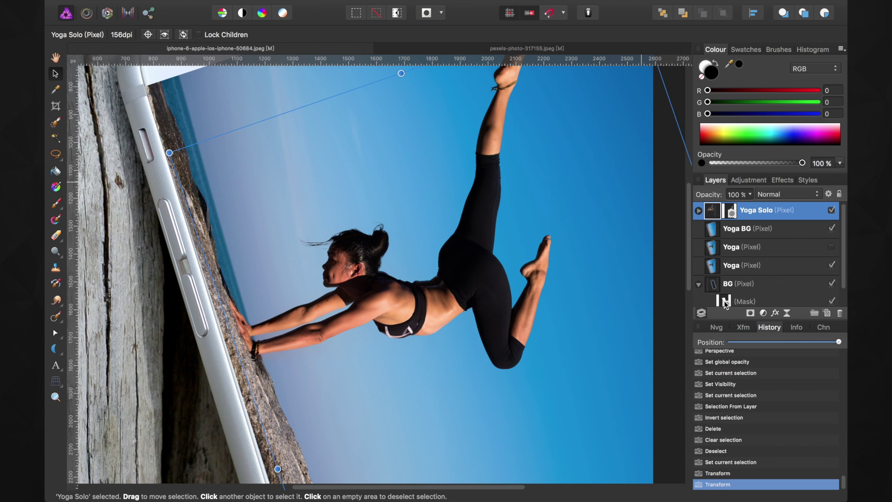
Step: Load the woman's mask as a selection on Yoga BG and invert it
left_click(726, 303, "ctrl")
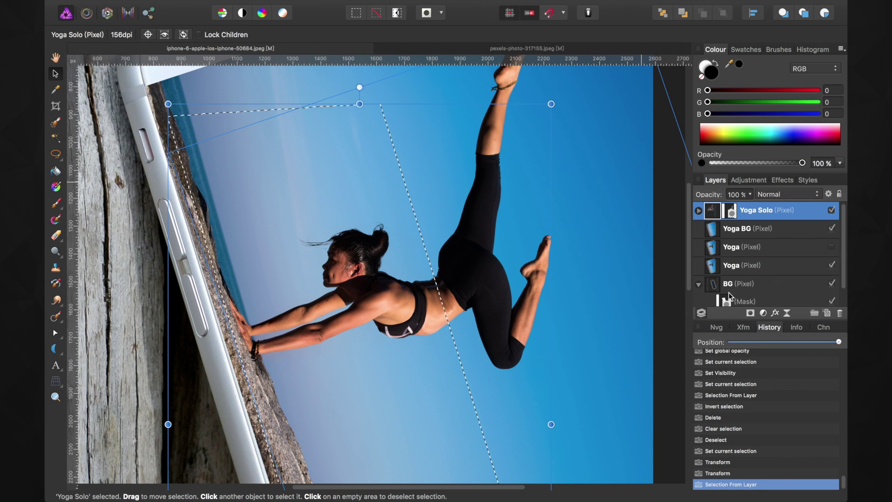
left_click(736, 231)
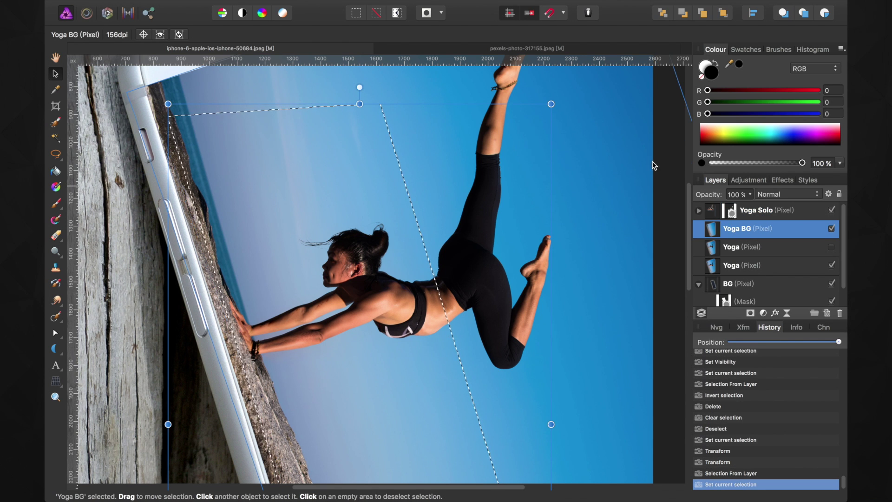
left_click(299, 6)
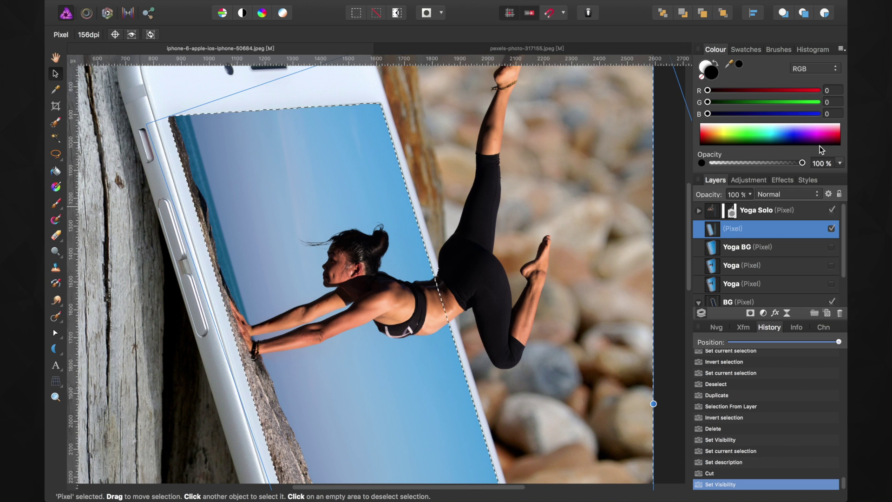
Step: Clear the pixel selection and zoom out to view the whole phone composite
key("super+minus")
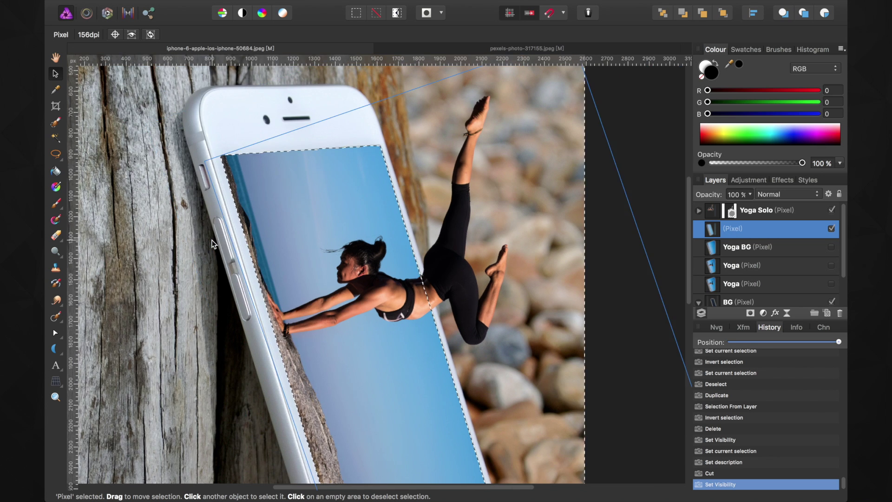
left_click(119, 107)
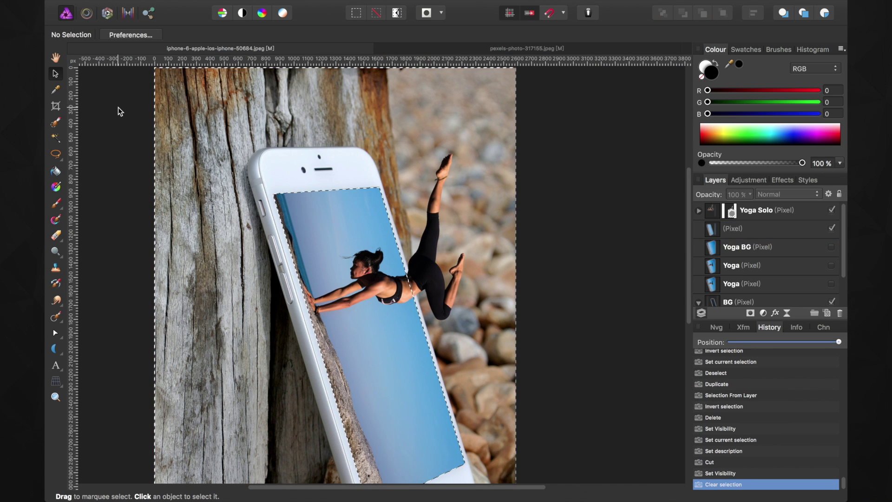
left_click(373, 17)
left_click_drag(362, 227, 386, 181)
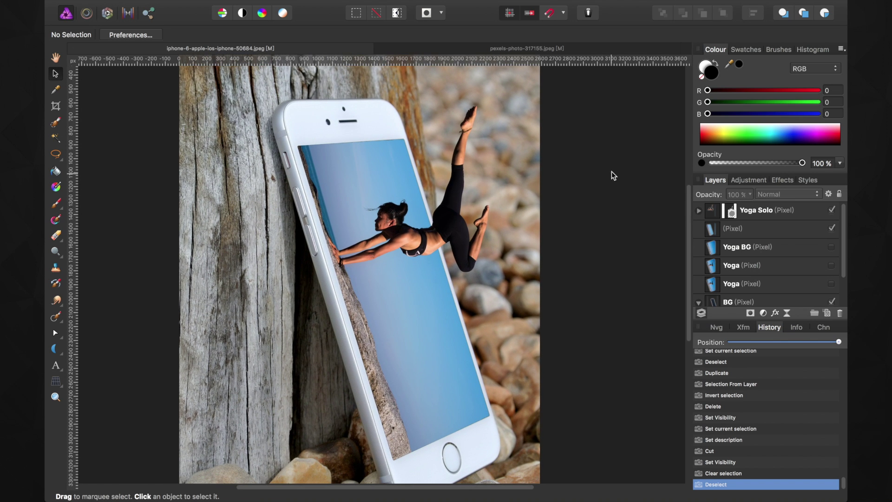
right_click(742, 210)
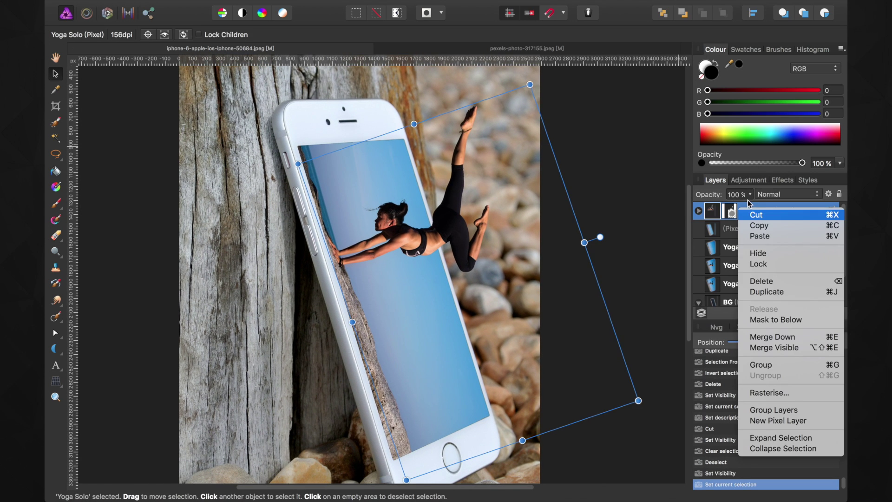
Step: Merge the visible layers into a new pixel layer and delete Yoga Solo
left_click(772, 348)
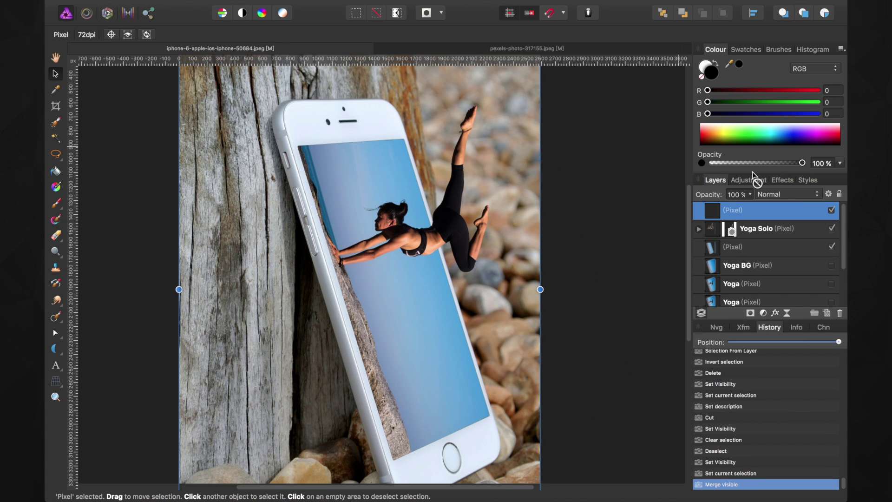
left_click(750, 230)
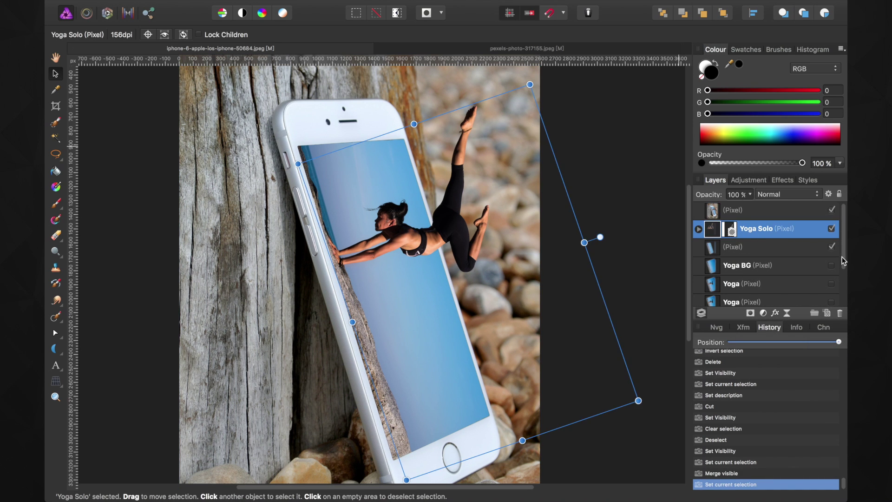
key("Delete")
left_click_drag(842, 255, 844, 299)
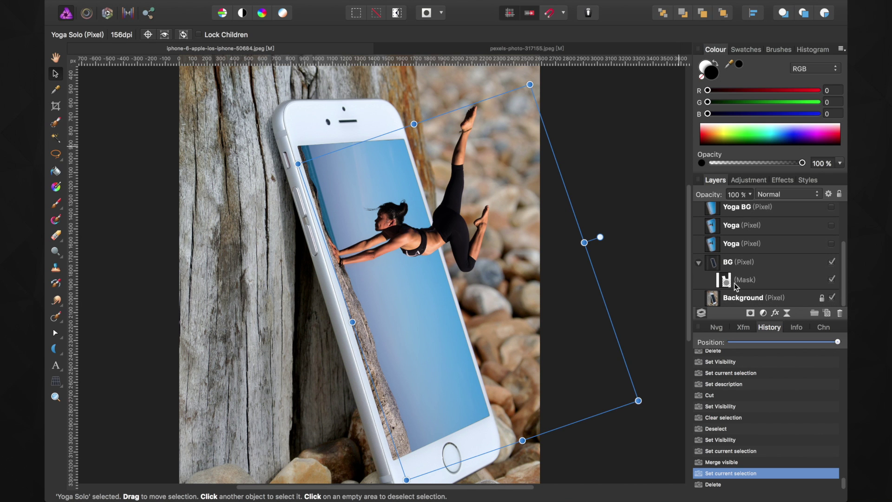
Step: Group the six original layers, hide the group and Background, and select the merged layer
left_click(756, 214, "shift")
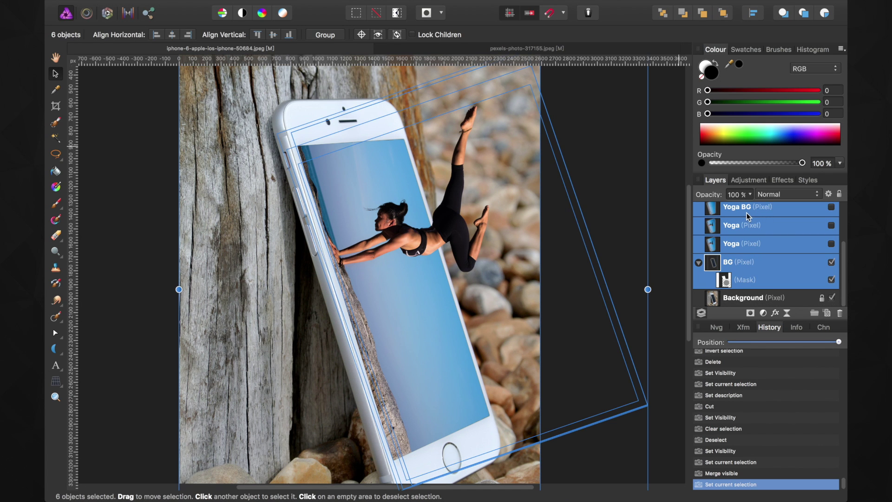
key("ctrl+g")
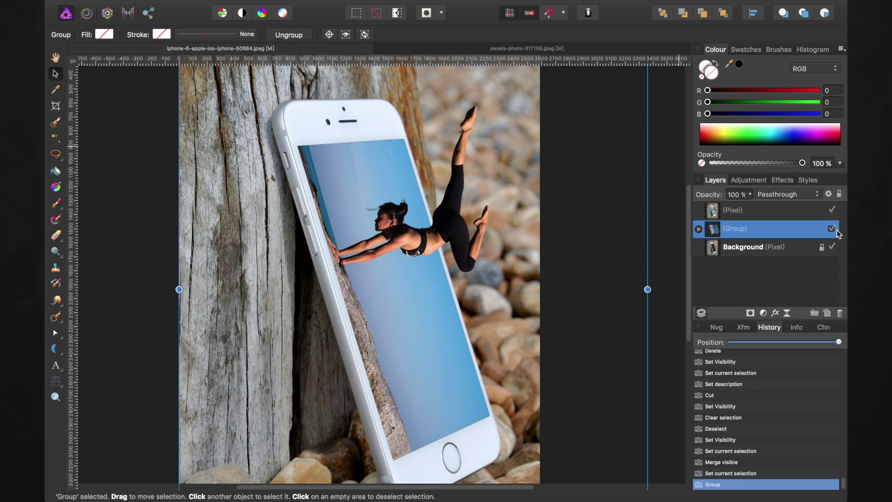
left_click(831, 229)
left_click(832, 248)
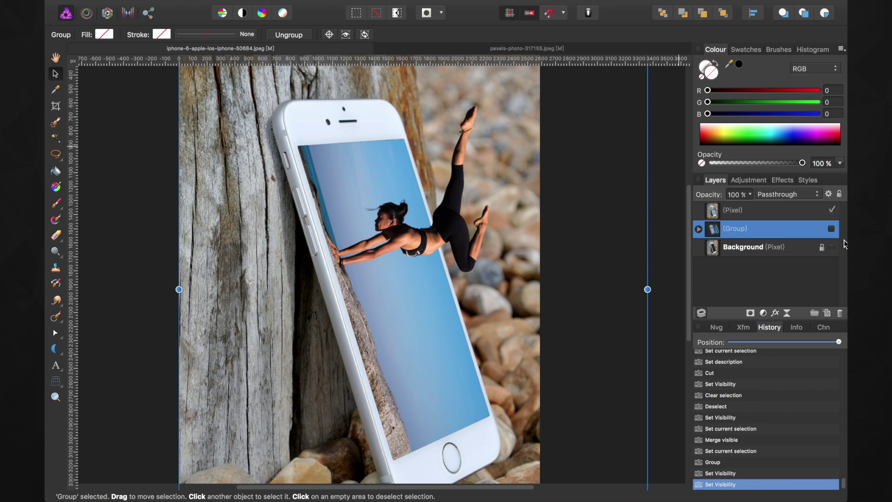
left_click(745, 211)
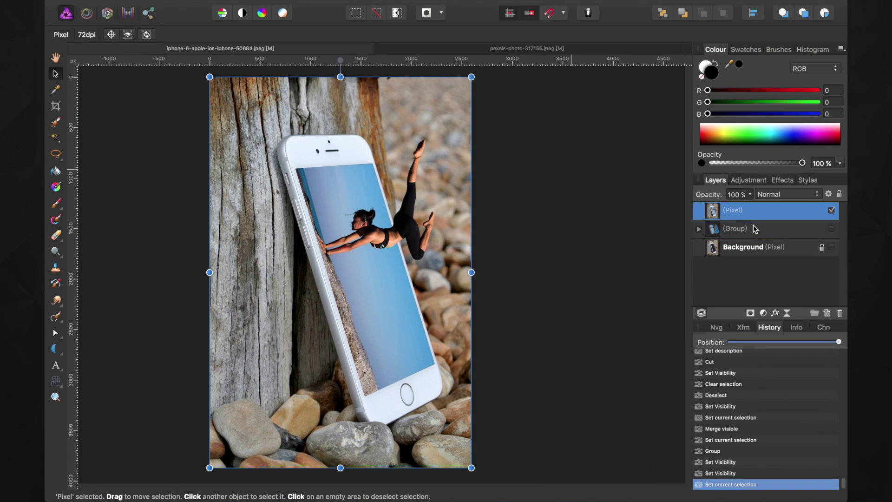
Step: Duplicate the merged layer and aim the Lighting filter's spot light from the top-left
key("ctrl+minus")
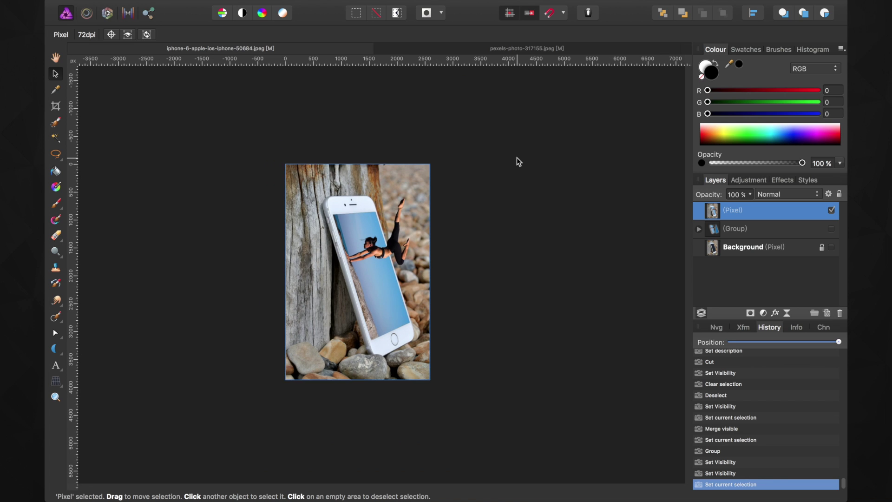
key("ctrl+j")
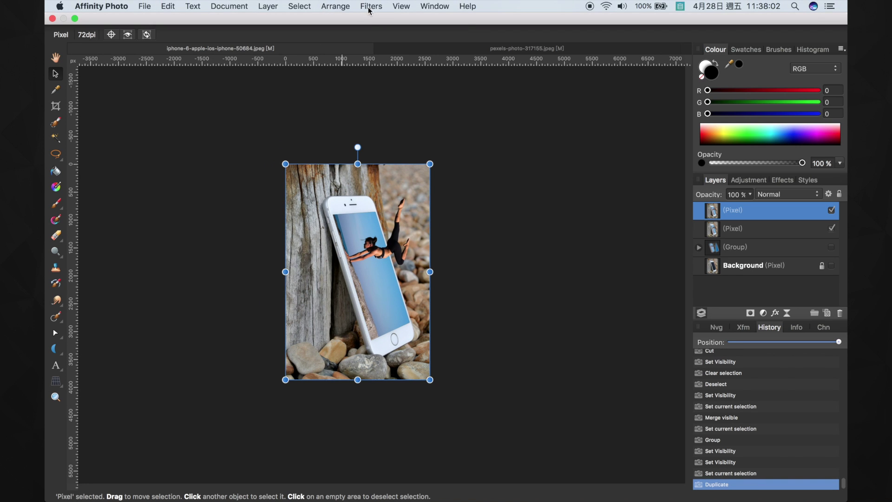
left_click(371, 6)
left_click(398, 128)
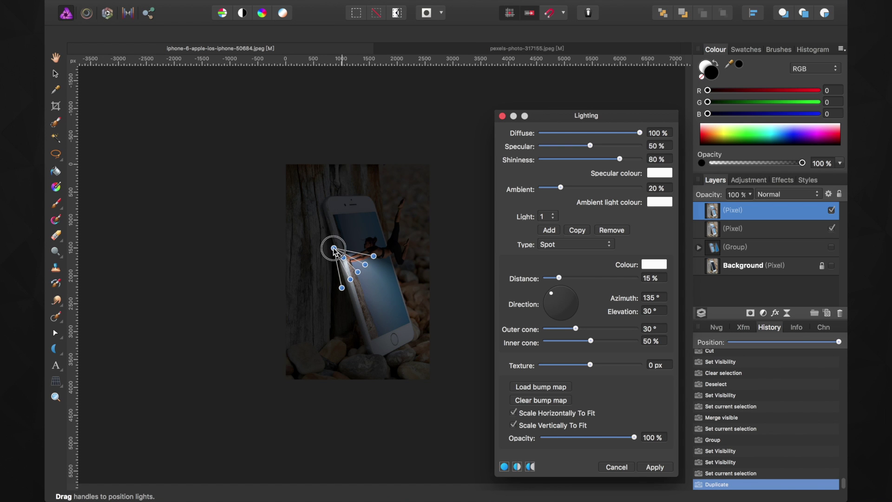
left_click_drag(334, 249, 295, 173)
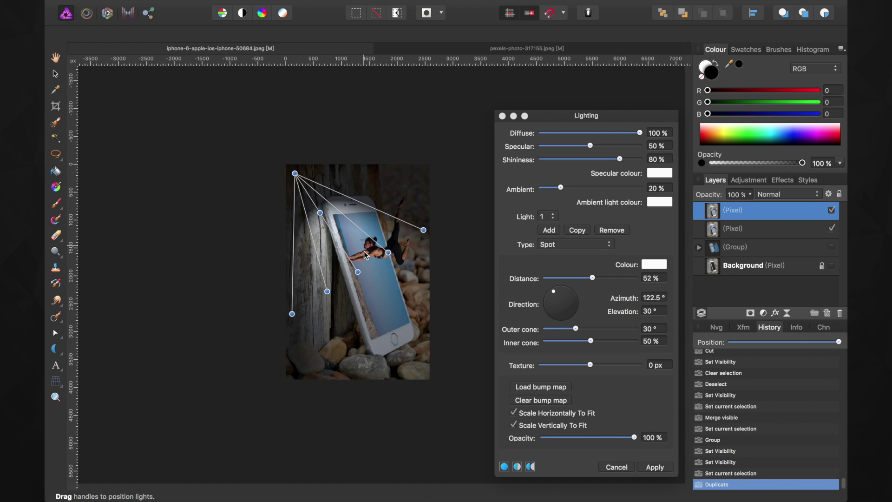
left_click_drag(359, 276, 341, 225)
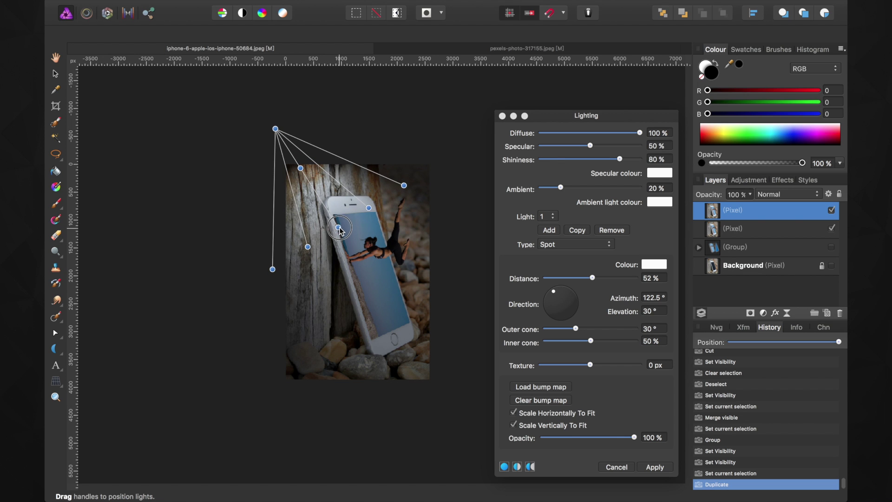
left_click_drag(368, 206, 374, 204)
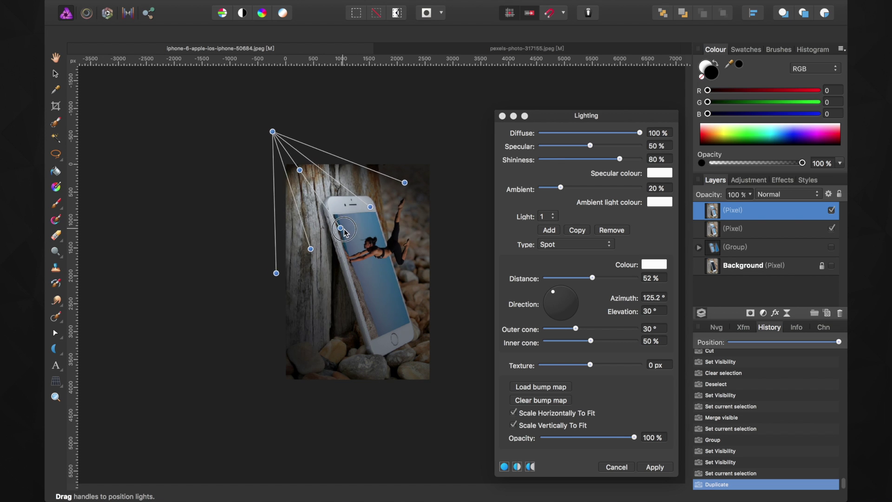
left_click_drag(272, 129, 275, 138)
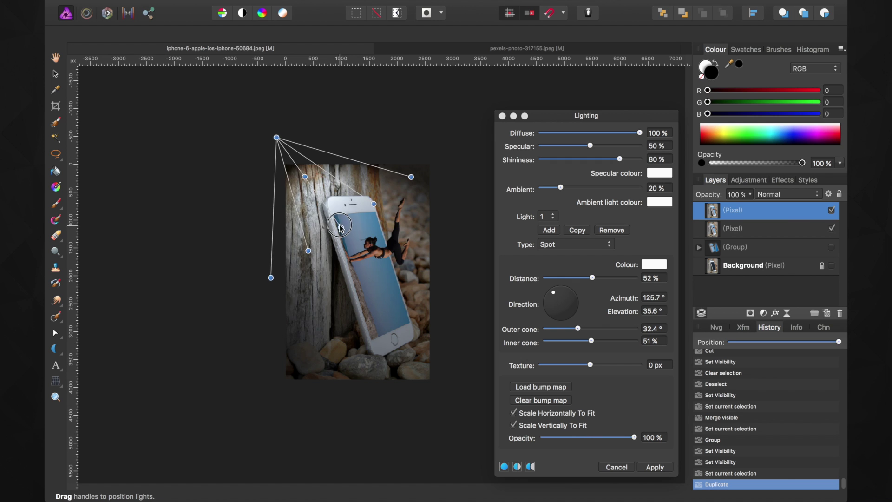
Step: Add a point light on the woman with 4% distance, 16% ambient, 0% shininess, 100% diffuse
left_click(549, 231)
left_click(576, 245)
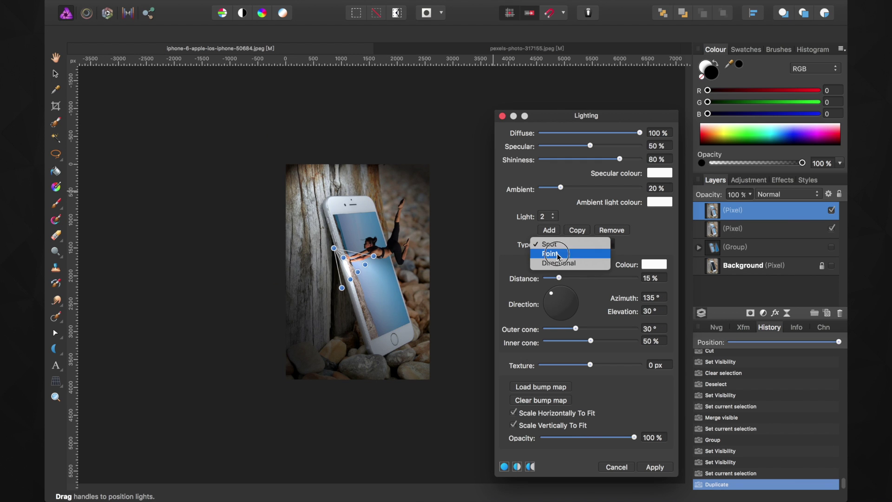
left_click(550, 249)
mouse_move(559, 283)
left_mouse_down()
mouse_move(536, 285)
mouse_move(548, 283)
left_mouse_up()
left_click_drag(561, 187, 556, 187)
left_click_drag(620, 159, 510, 163)
left_click_drag(590, 145, 588, 145)
mouse_move(640, 133)
left_mouse_down()
mouse_move(606, 136)
mouse_move(640, 133)
left_mouse_up()
left_click_drag(358, 272, 371, 258)
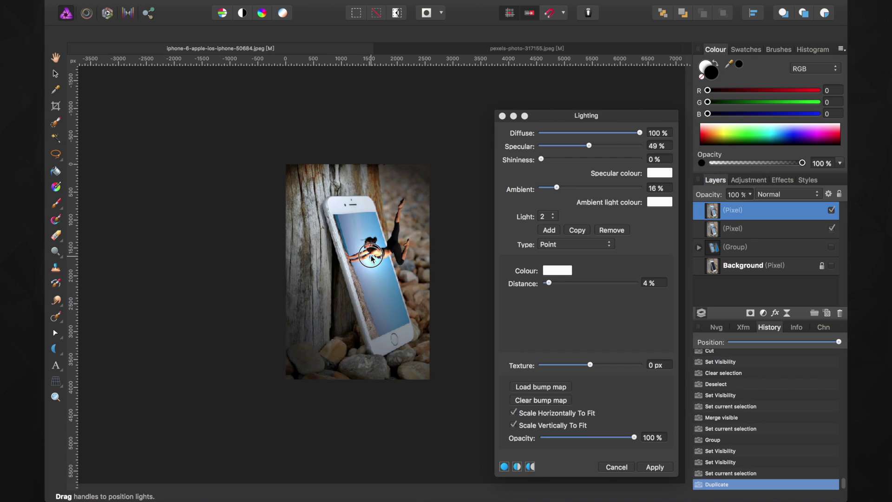